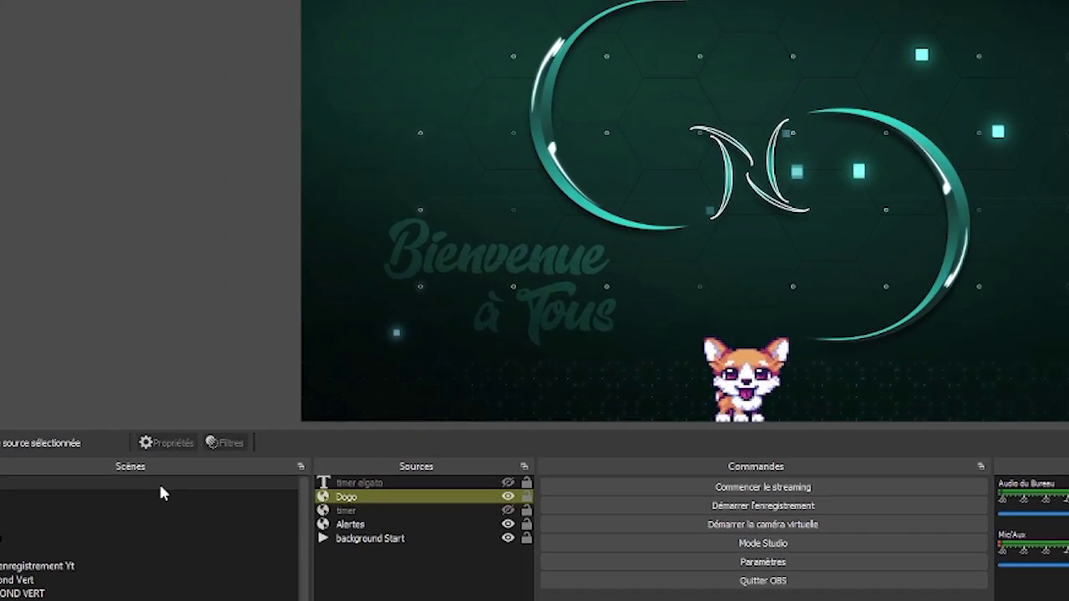
Add a new scene named "Start 1"
{"action": "right_click", "coordinate": [132, 420]}
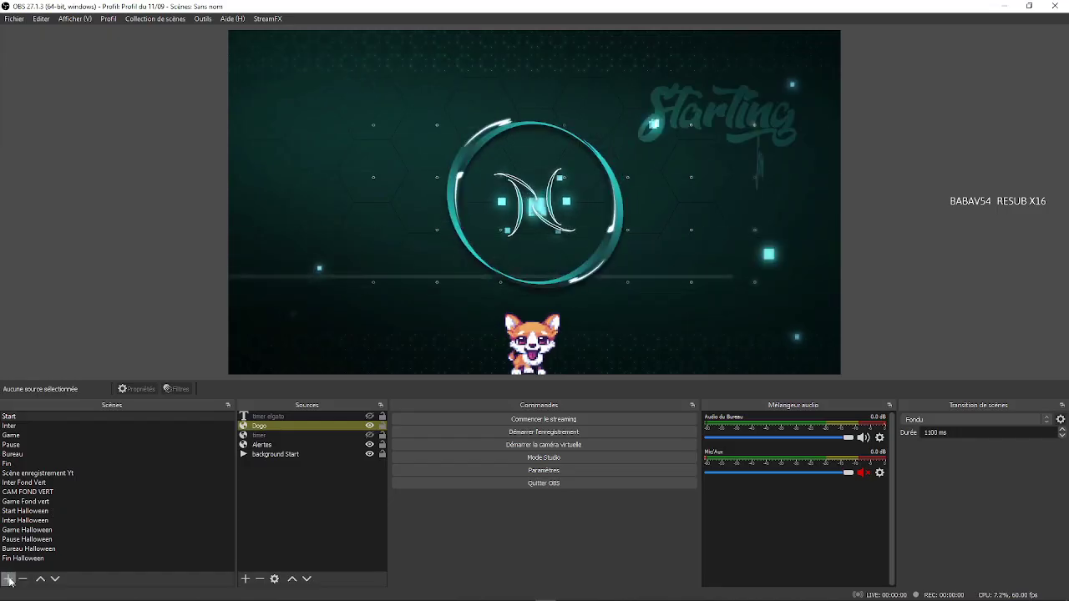
{"action": "left_click", "coordinate": [9, 579]}
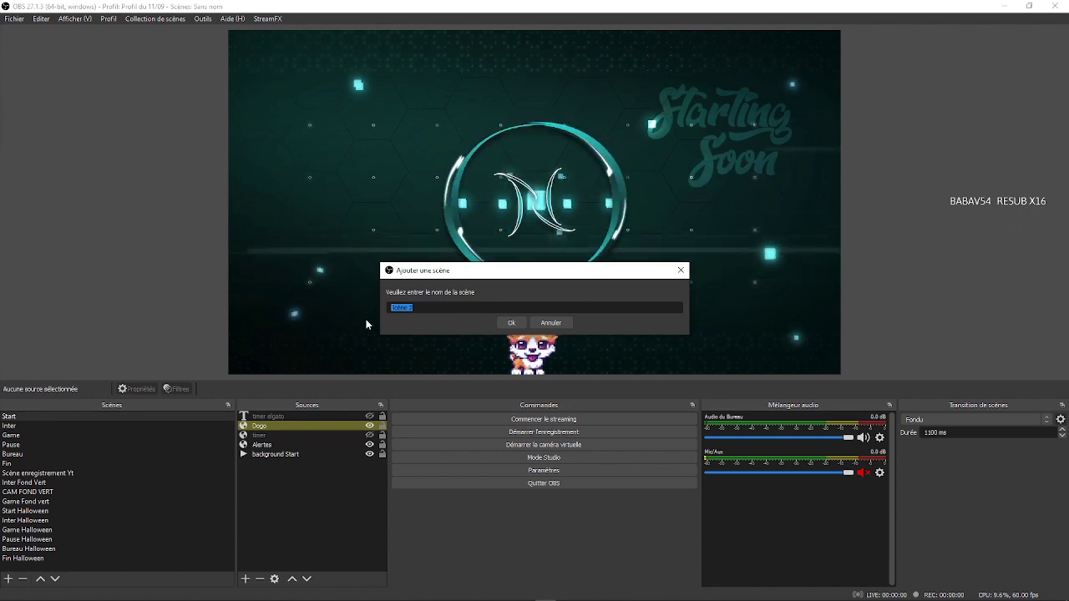
{"action": "type", "text": "Start 1"}
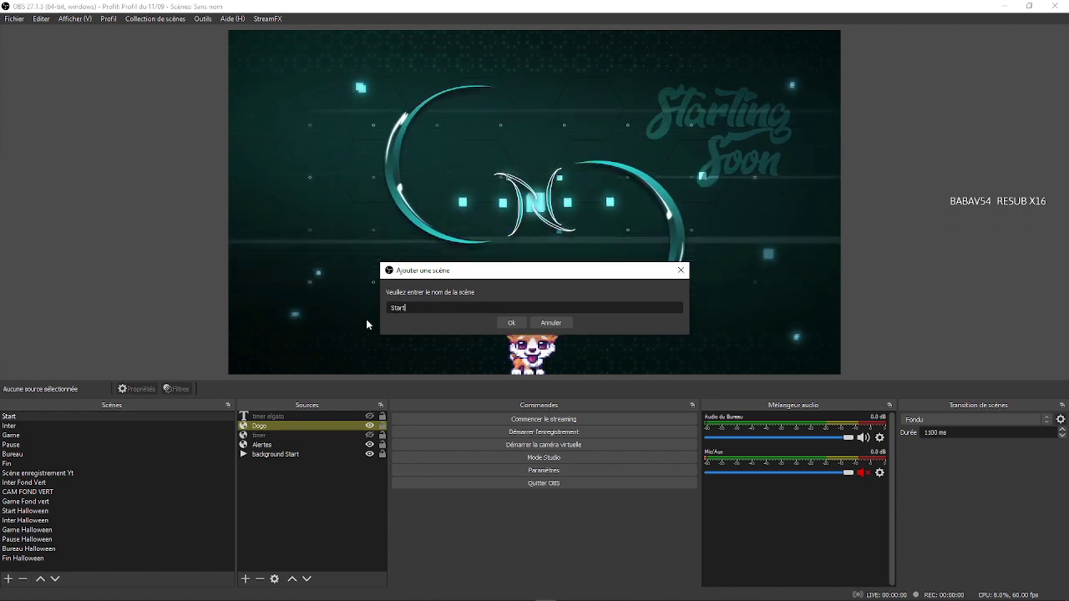
{"action": "left_click", "coordinate": [503, 327]}
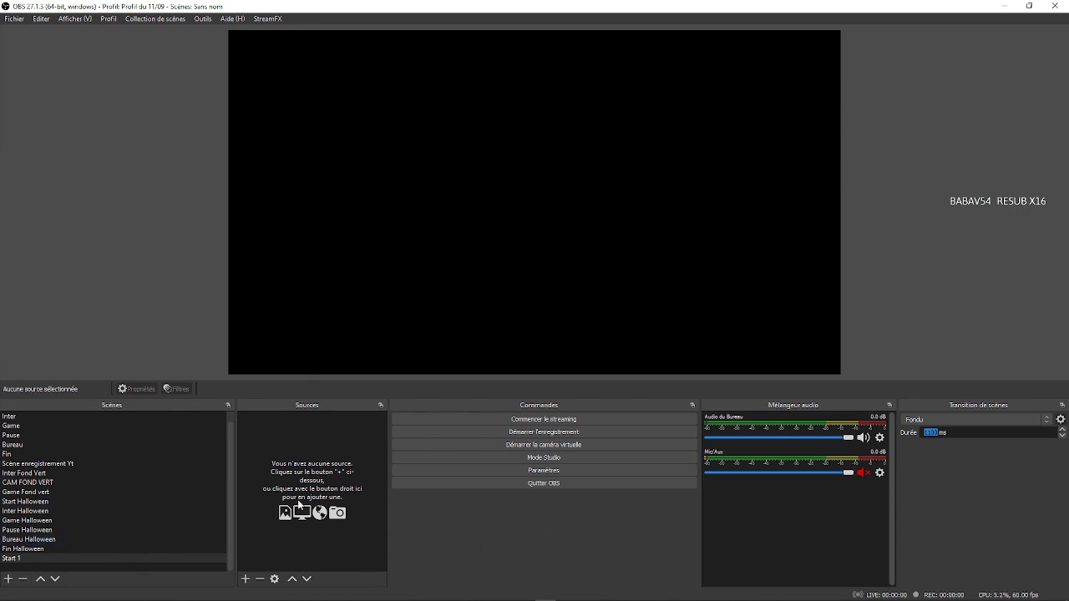
Add a new media source named "Background 1" to the Start 1 scene
{"action": "left_click", "coordinate": [246, 580]}
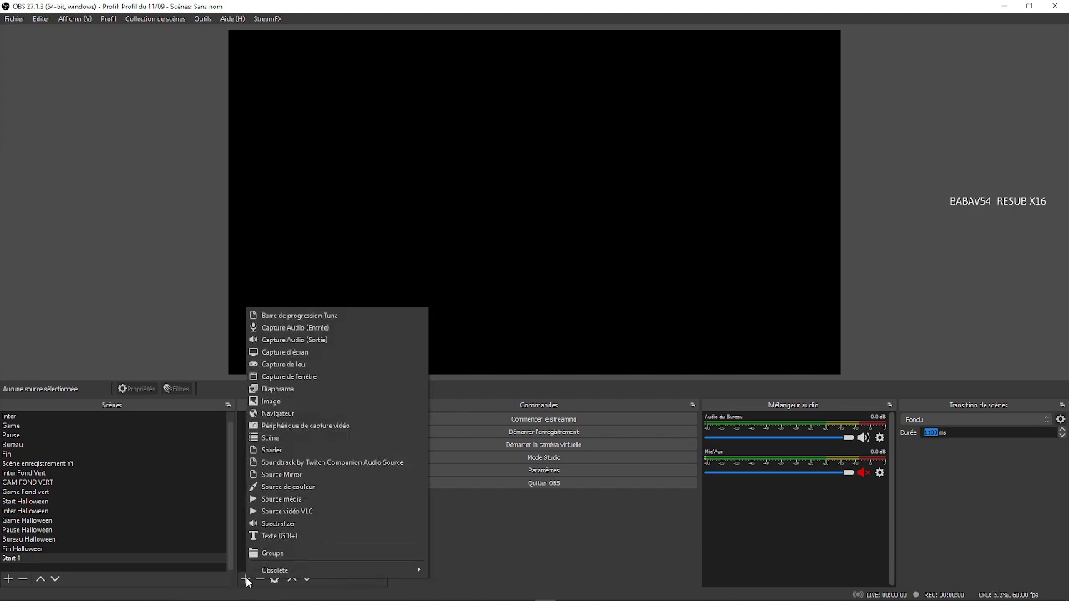
{"action": "left_click", "coordinate": [246, 579]}
{"action": "left_click", "coordinate": [246, 579]}
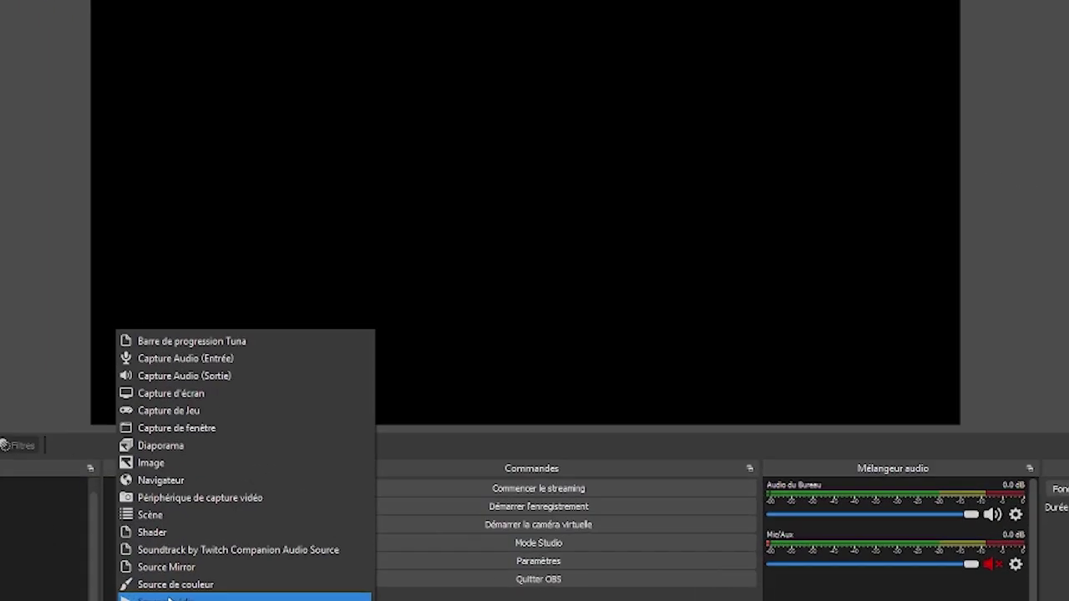
{"action": "left_click", "coordinate": [167, 598]}
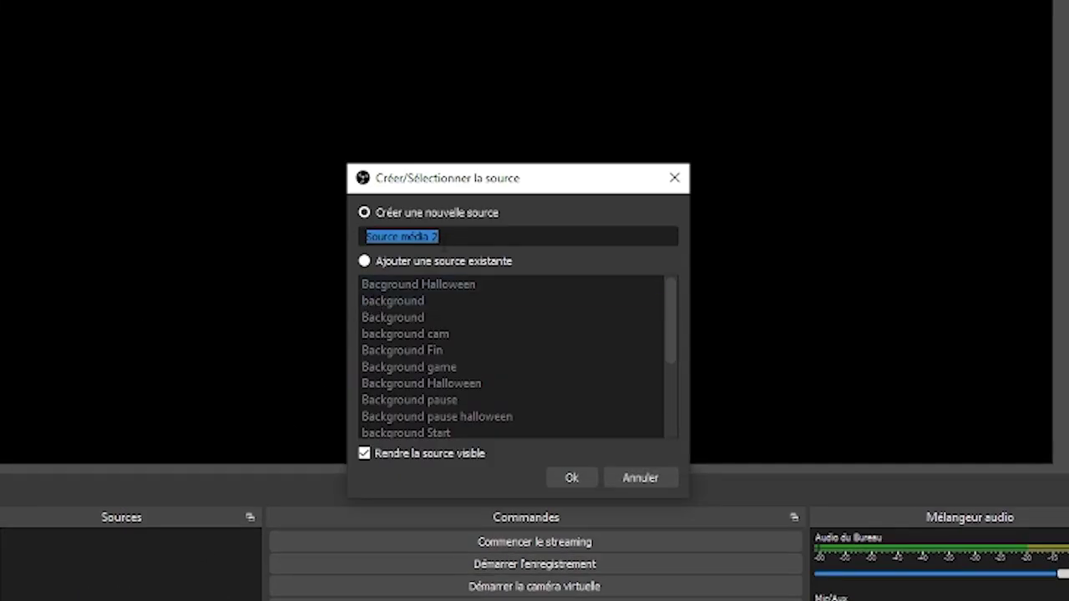
{"action": "key", "text": "BackSpace"}
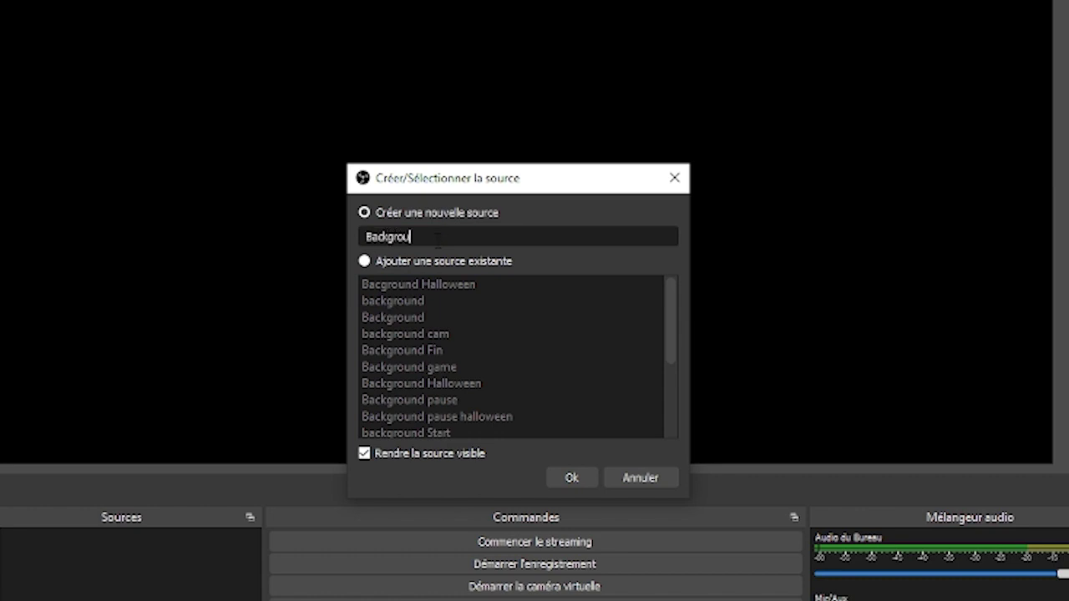
{"action": "left_click", "coordinate": [565, 479]}
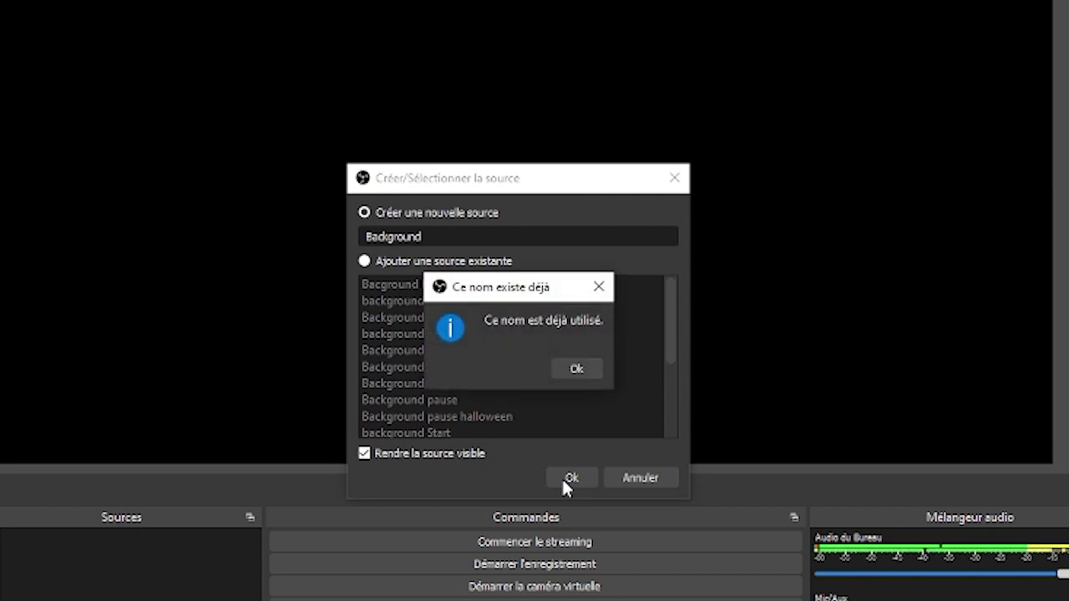
{"action": "left_click", "coordinate": [576, 368]}
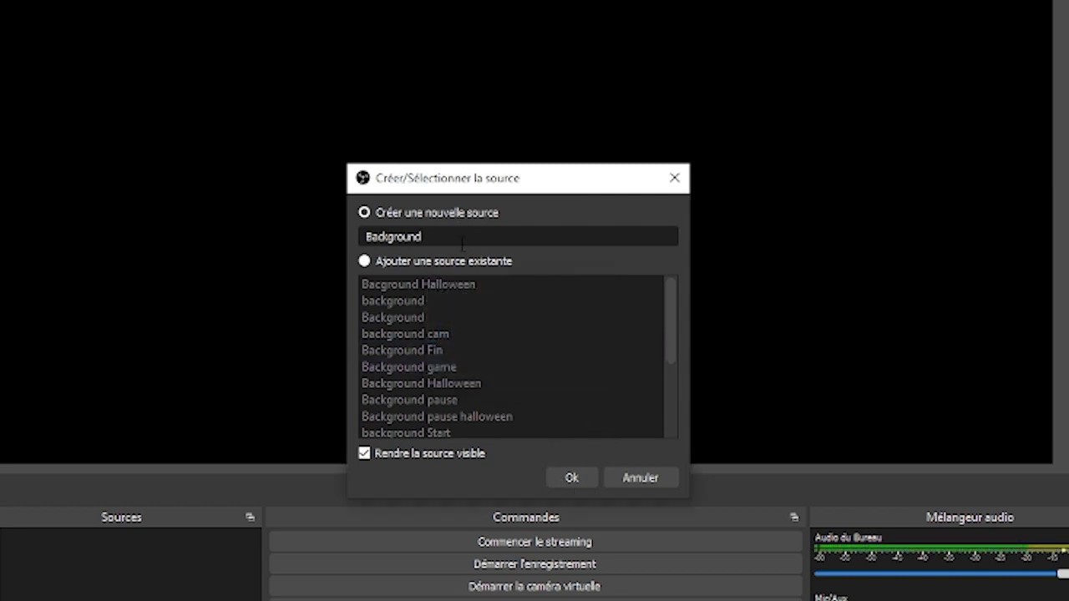
{"action": "left_click", "coordinate": [560, 479]}
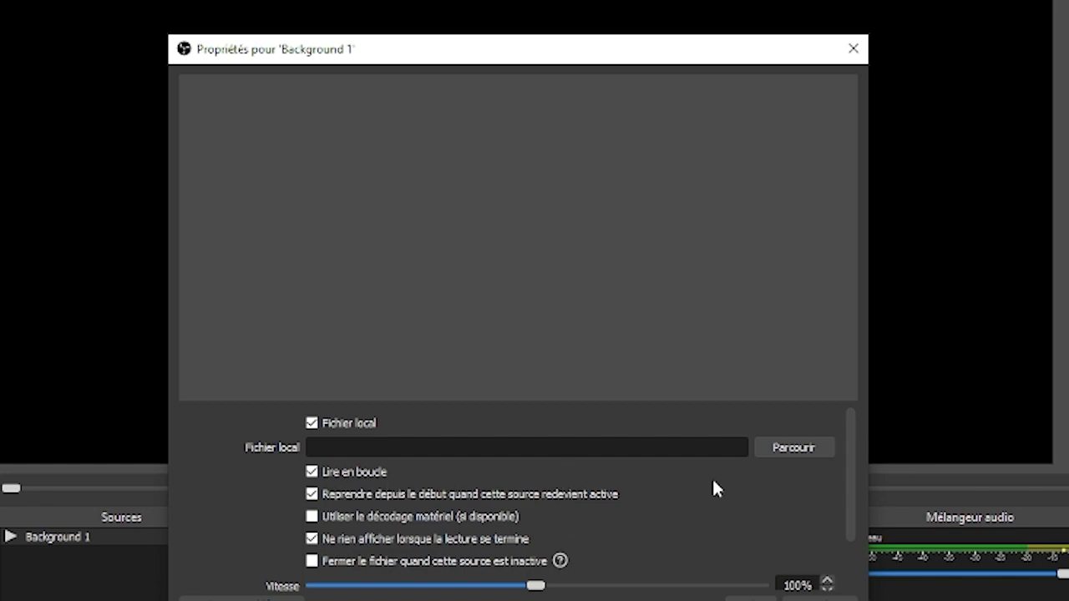
Set Background 1's local file to MG_MAVRO_Starting_WB_red.webm from MG_Chatting_Overlay_MAVRO_Red/Screens/Animated, with looping on, and accept its properties
{"action": "left_click", "coordinate": [769, 447]}
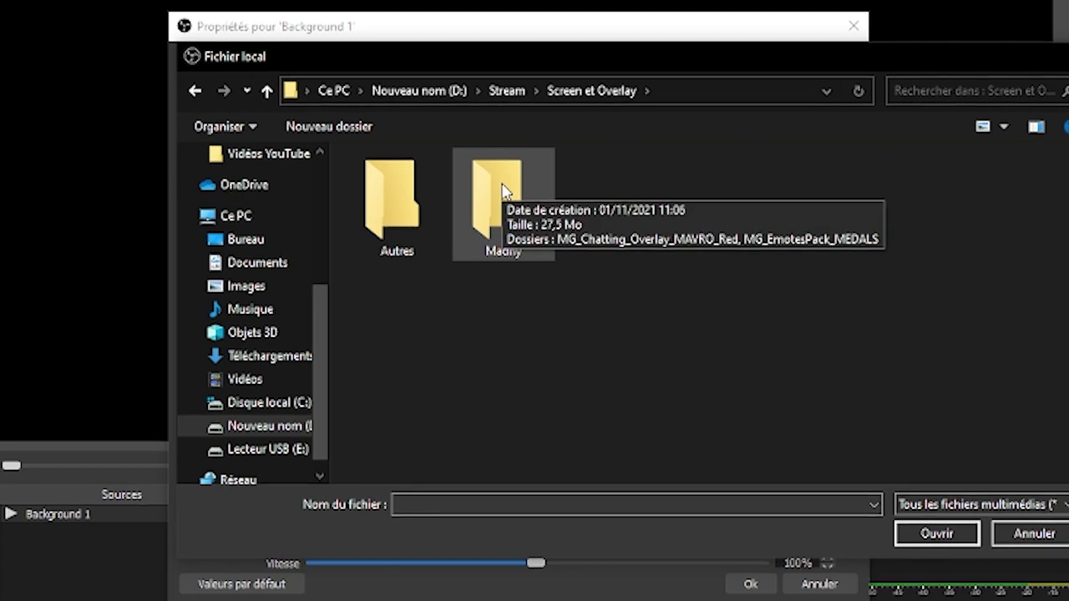
{"action": "double_click", "coordinate": [502, 191]}
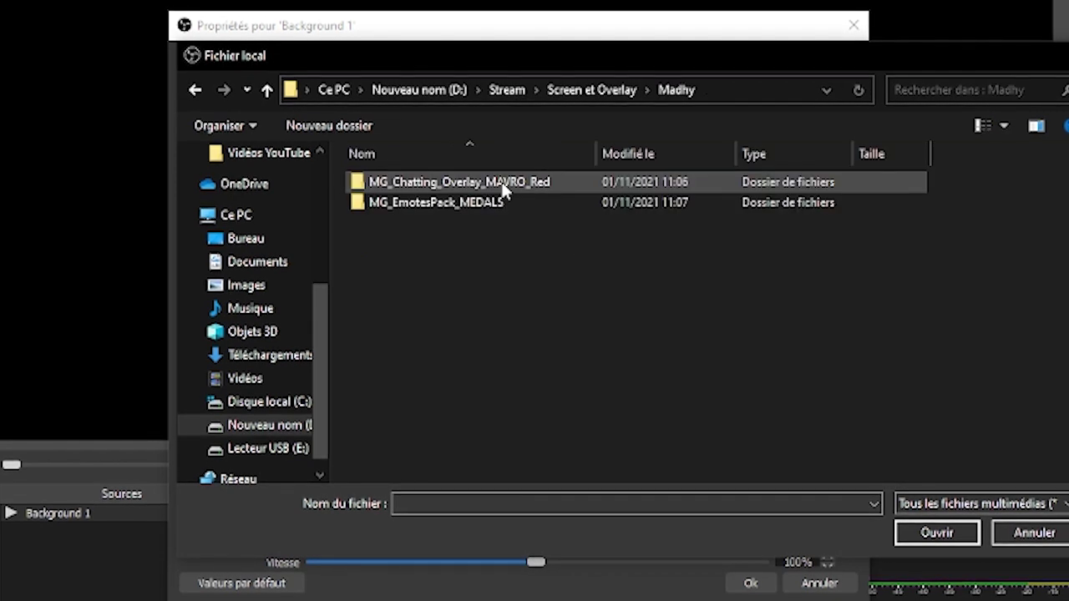
{"action": "double_click", "coordinate": [460, 181]}
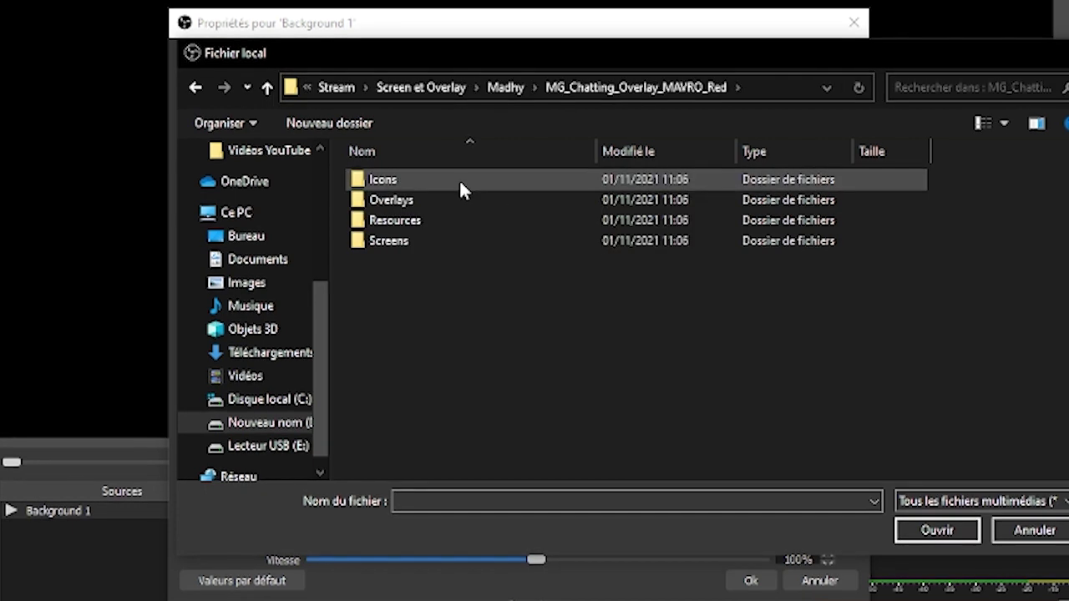
{"action": "double_click", "coordinate": [431, 235]}
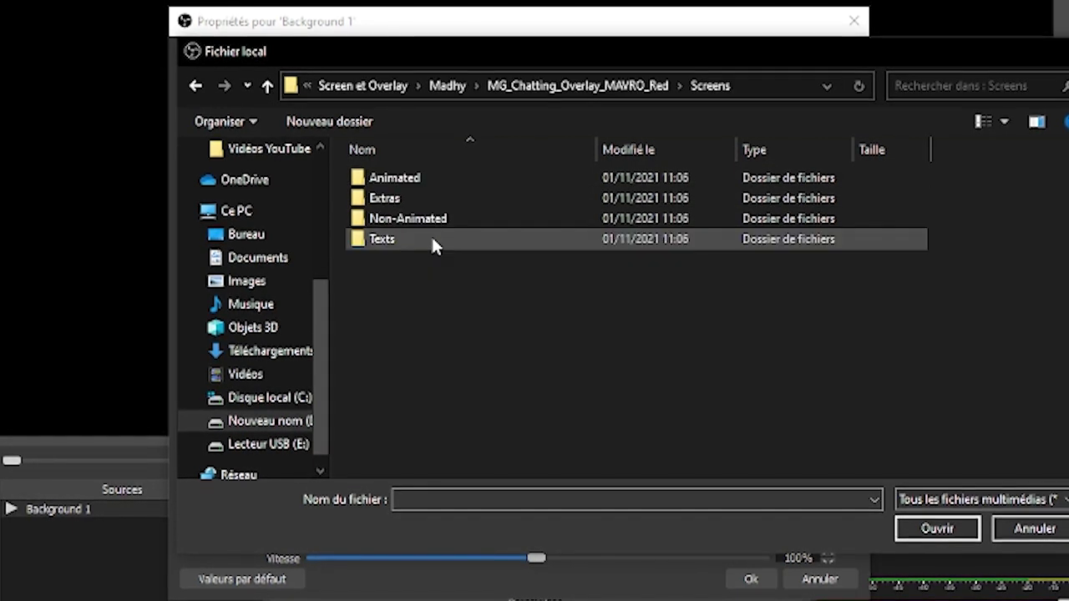
{"action": "double_click", "coordinate": [423, 180]}
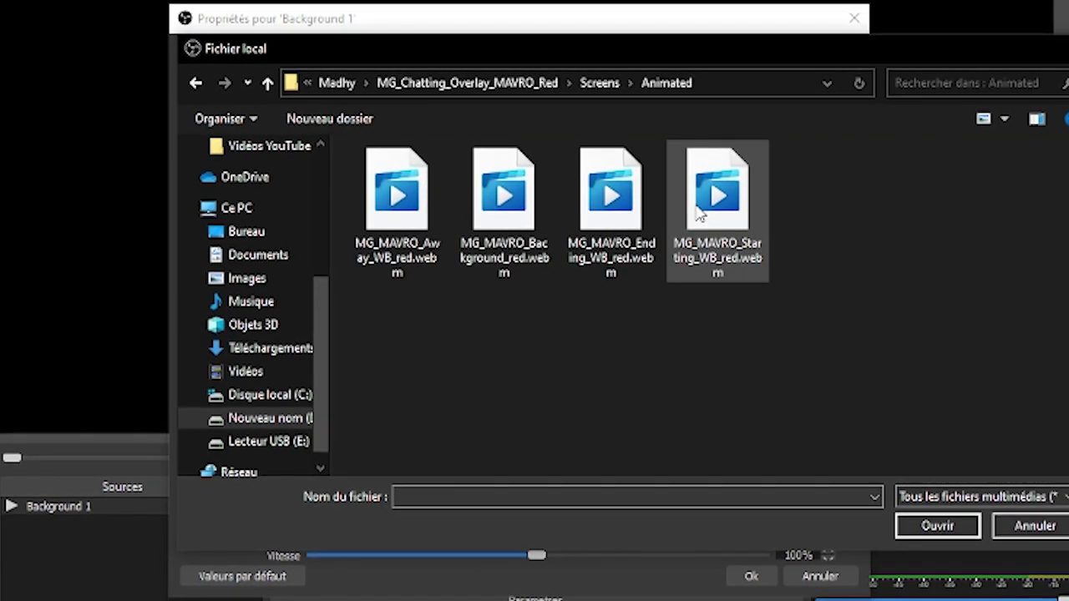
{"action": "left_click", "coordinate": [700, 215]}
{"action": "left_click", "coordinate": [937, 526]}
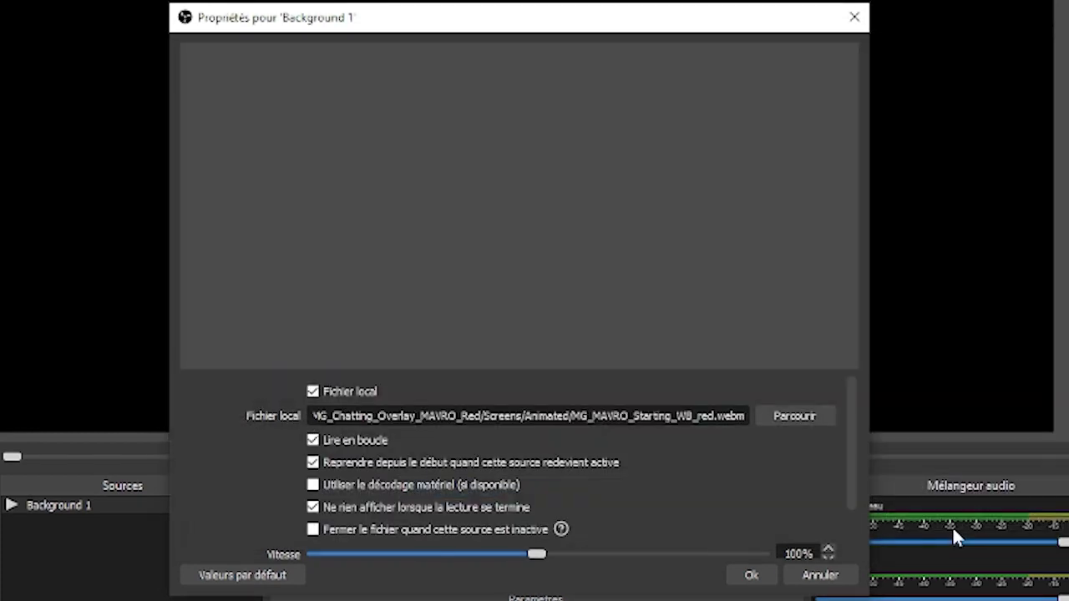
{"action": "left_click", "coordinate": [753, 575]}
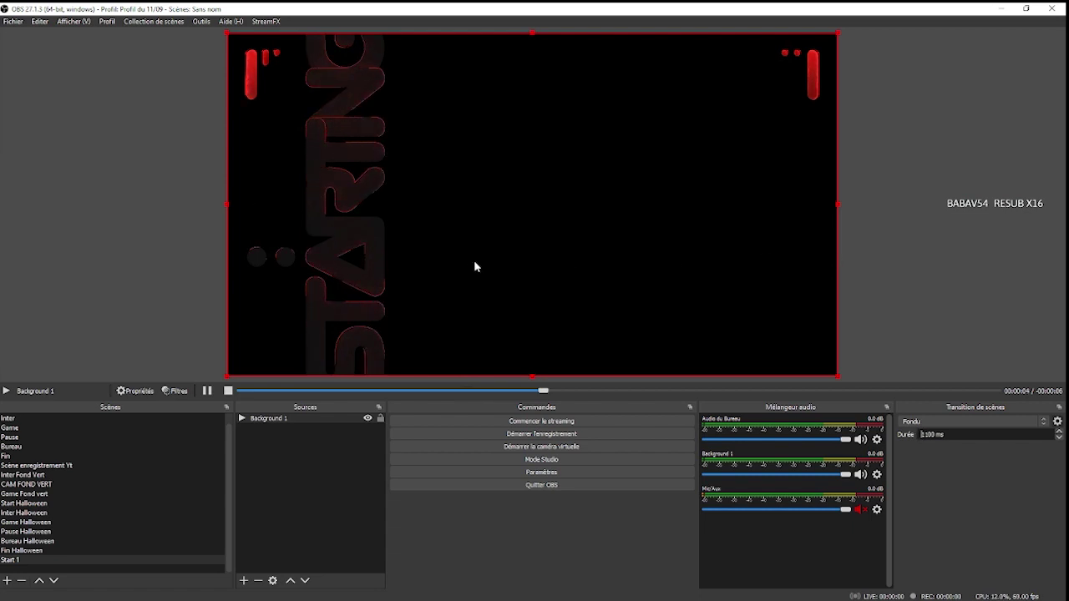
Enlarge the Background 1 source beyond the canvas, fit it back to the screen and deselect it
{"action": "left_click_drag", "start_coordinate": [838, 376], "coordinate": [1049, 495]}
{"action": "right_click", "coordinate": [441, 188]}
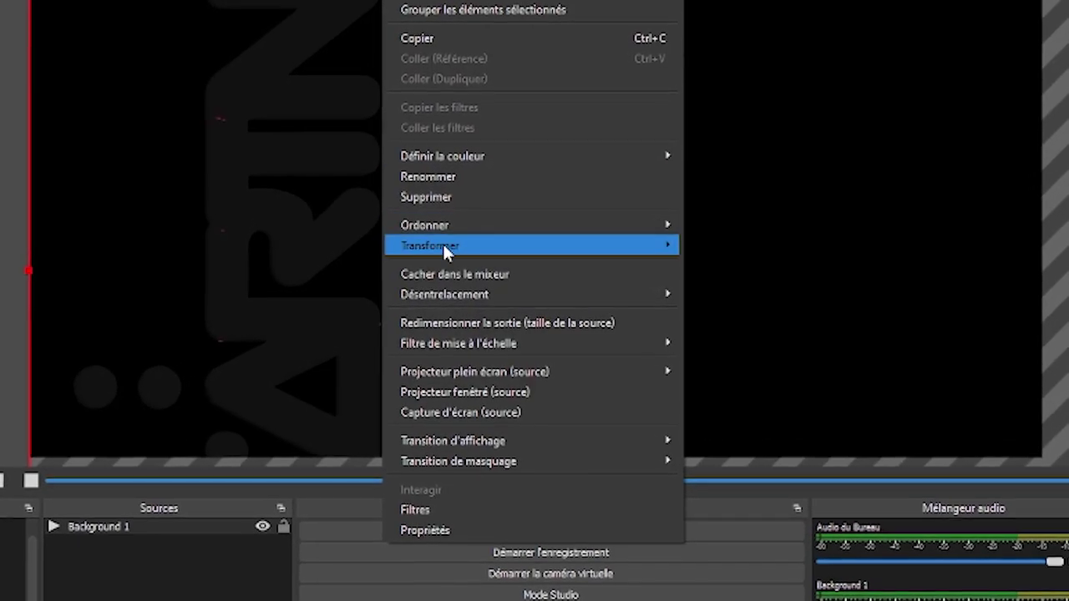
{"action": "mouse_move", "coordinate": [442, 246]}
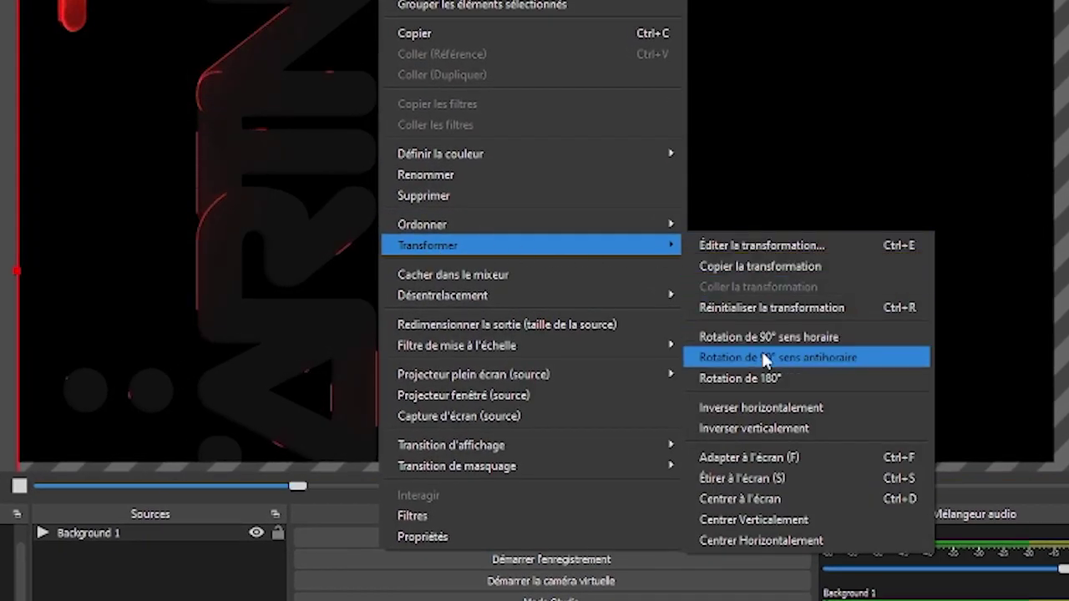
{"action": "left_click", "coordinate": [767, 459]}
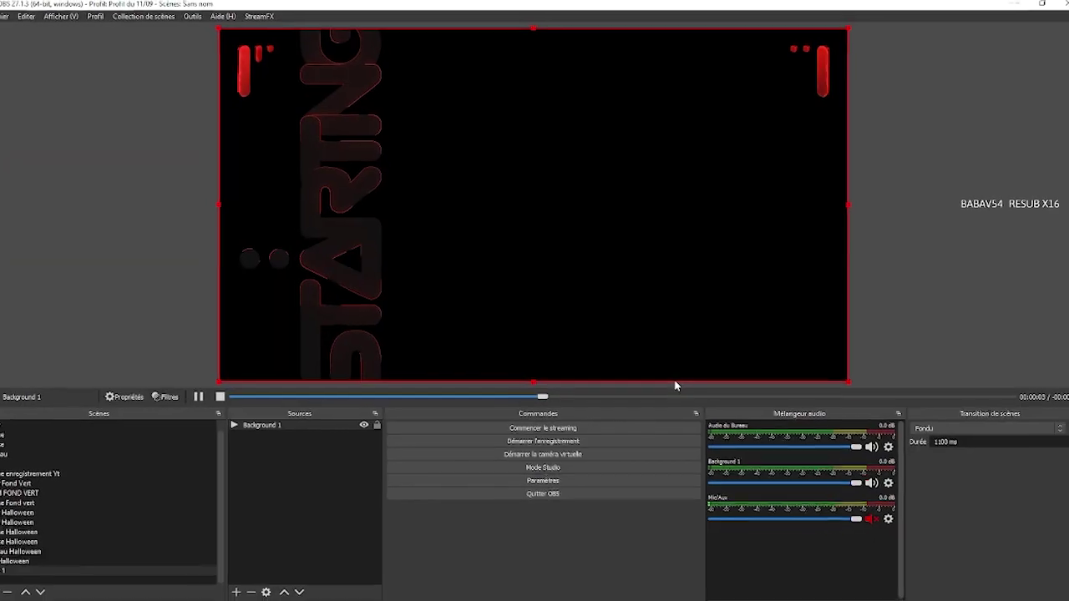
{"action": "left_click", "coordinate": [890, 166]}
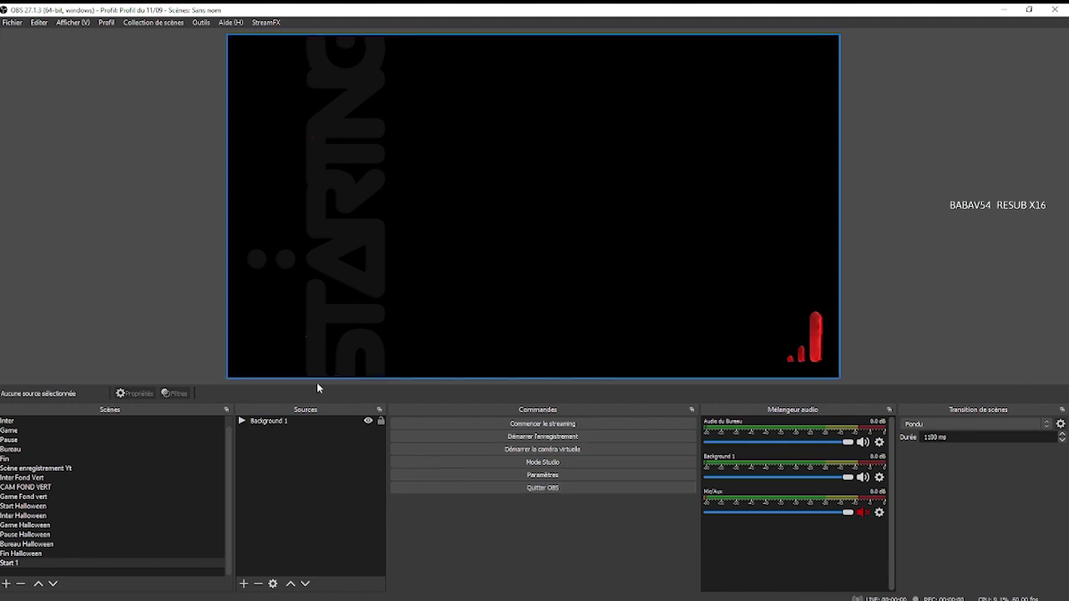
Add another scene named "intermed 1"
{"action": "left_click", "coordinate": [7, 585]}
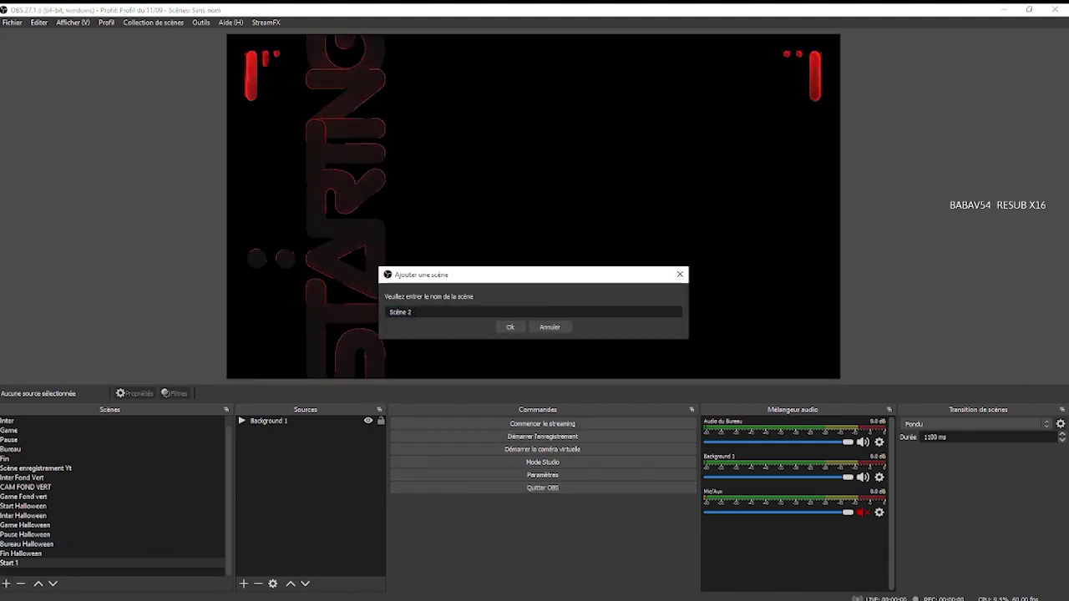
{"action": "type", "text": "intermedi"}
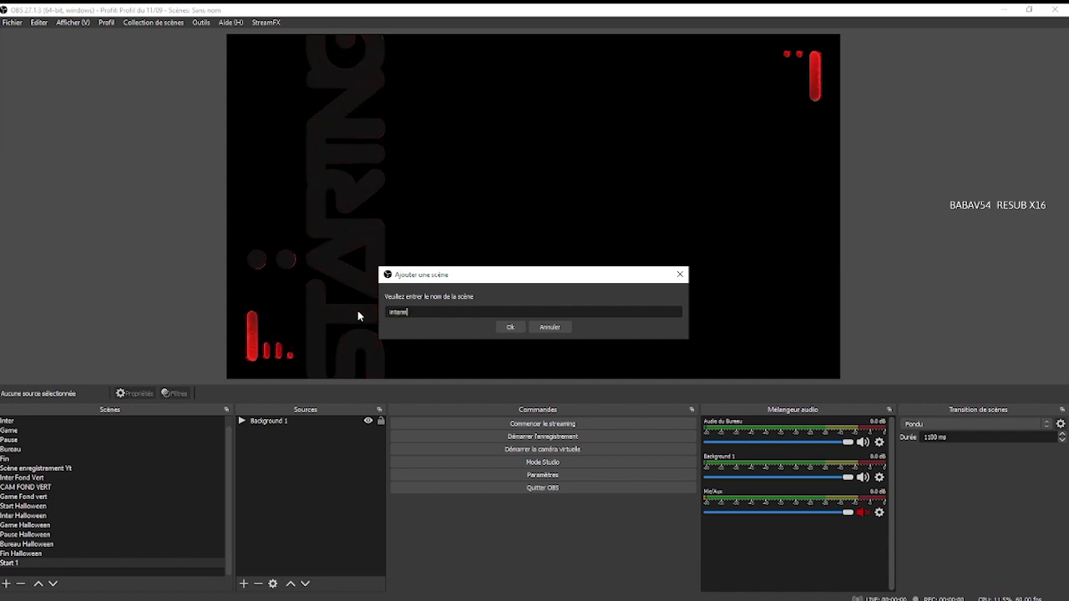
{"action": "left_click", "coordinate": [505, 331]}
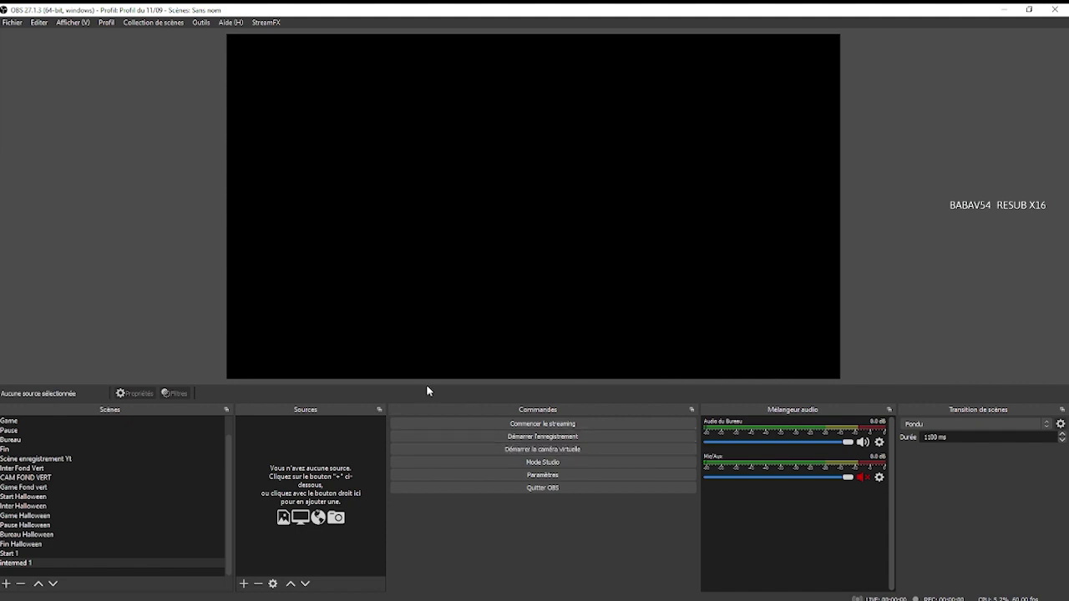
Add a new media source named "Background interm 2" to the intermed 1 scene
{"action": "left_click", "coordinate": [245, 583]}
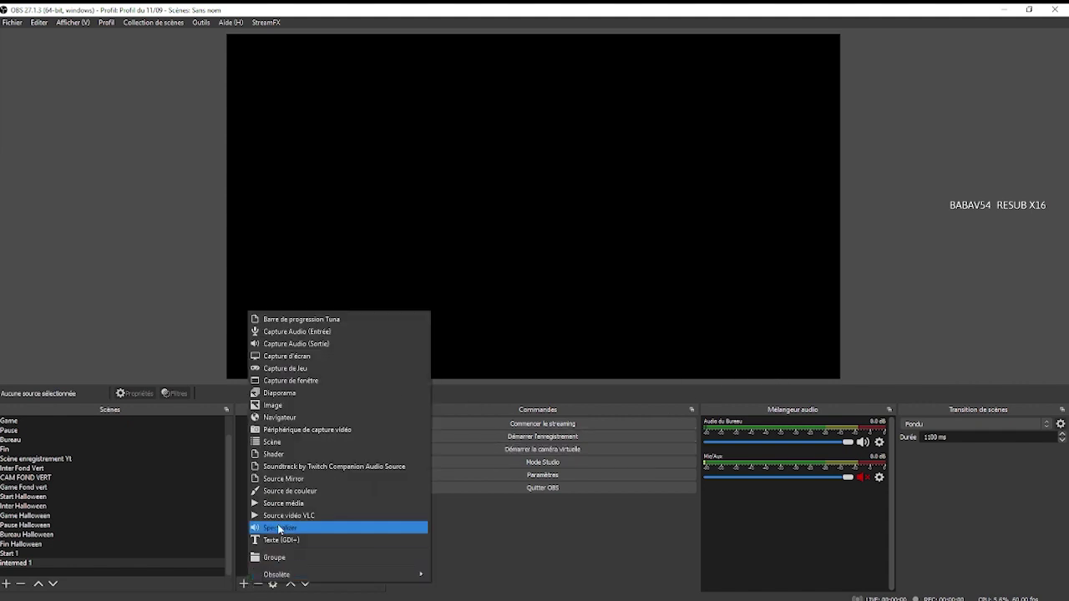
{"action": "left_click", "coordinate": [292, 504]}
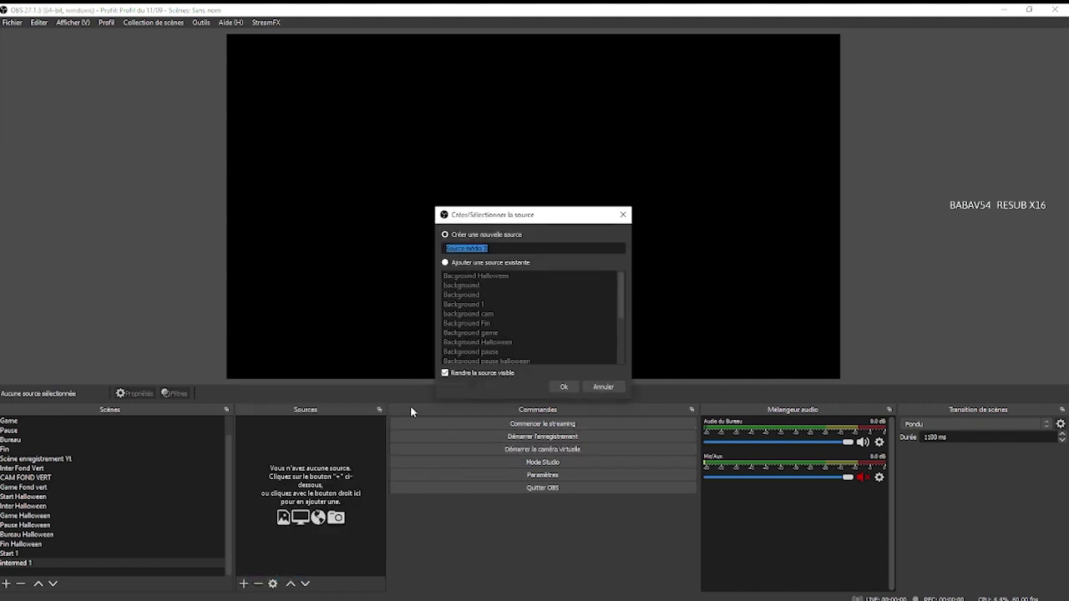
{"action": "key", "text": "BackSpace"}
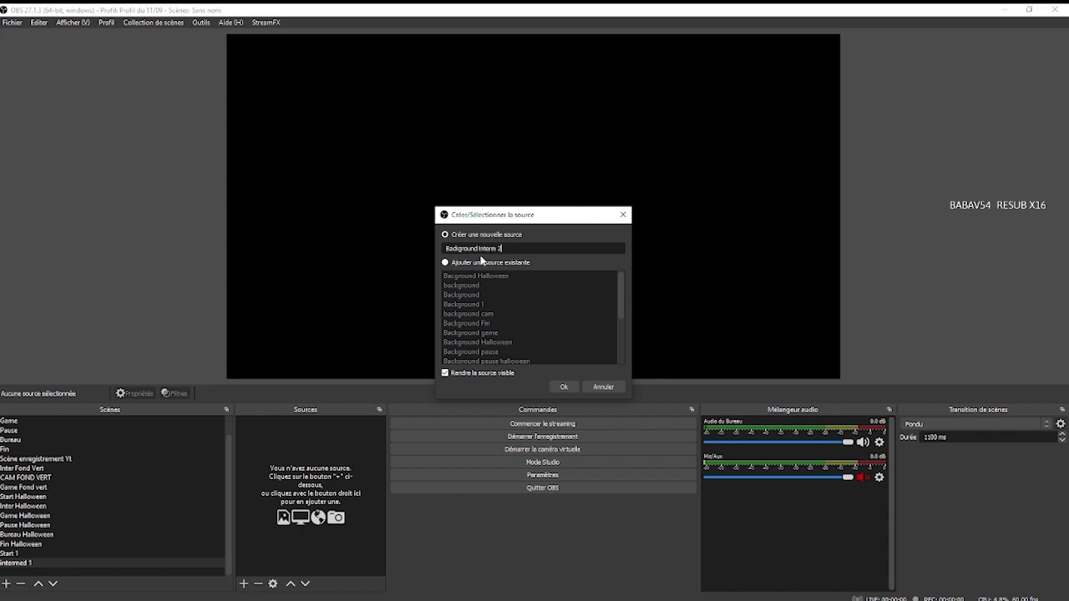
{"action": "left_click", "coordinate": [564, 387]}
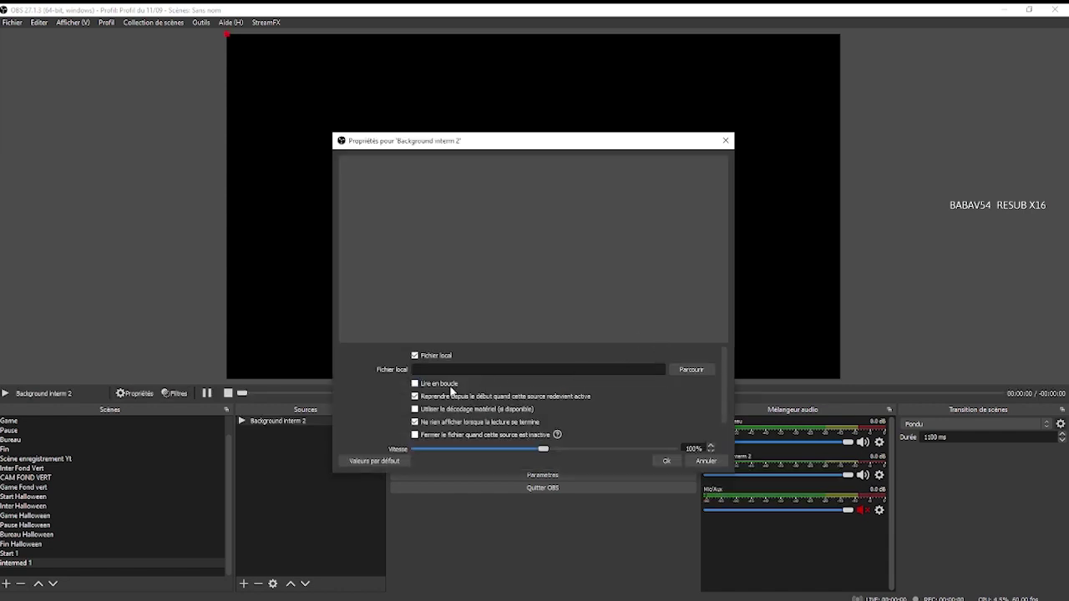
Set Background interm 2's local file to MG_MAVRO_Background_red.webm with looping on and accept its properties
{"action": "left_click", "coordinate": [690, 372]}
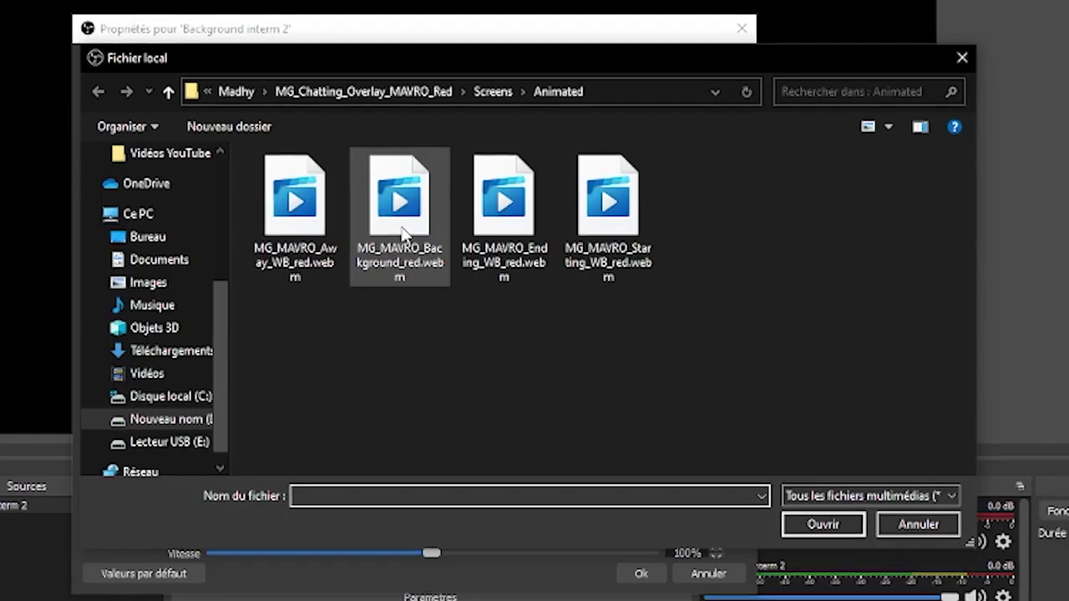
{"action": "left_click", "coordinate": [524, 263]}
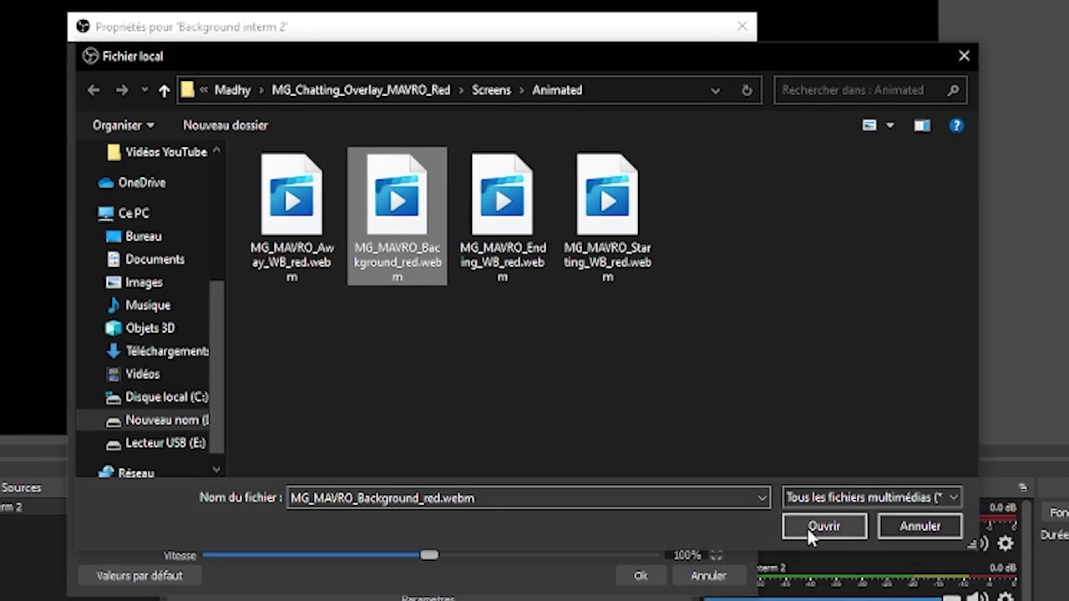
{"action": "left_click", "coordinate": [807, 527]}
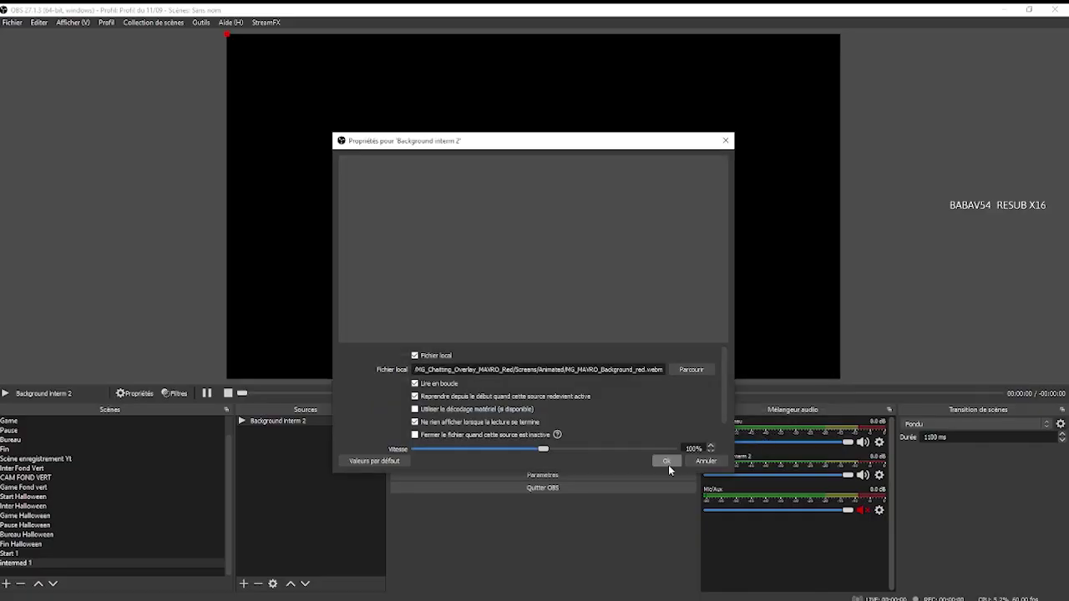
{"action": "left_click", "coordinate": [668, 465]}
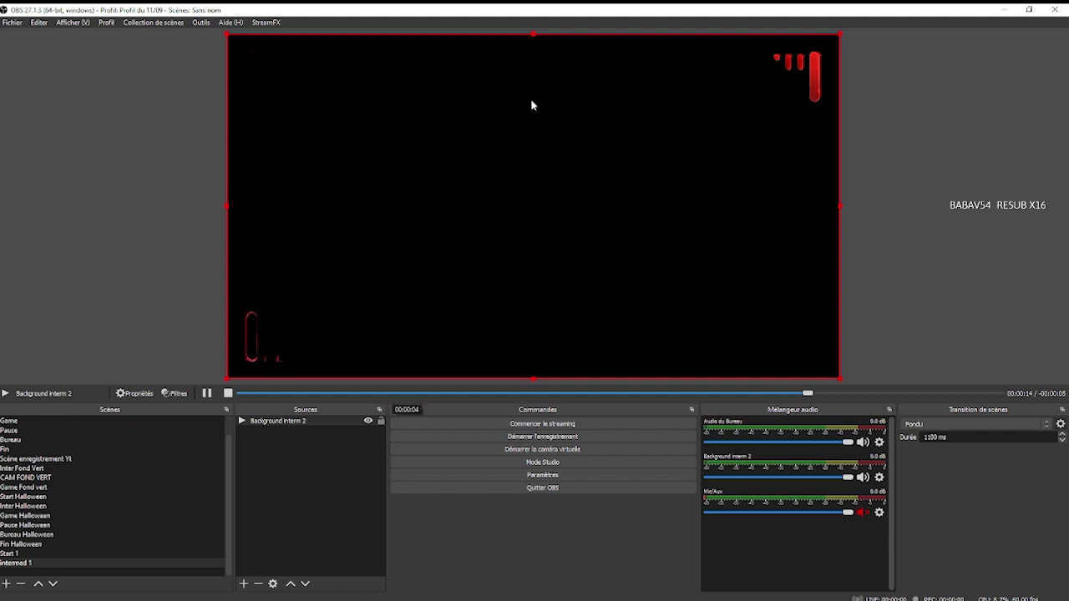
Add a new media source named "Tchat 2" to the intermed 1 scene
{"action": "left_click", "coordinate": [244, 585]}
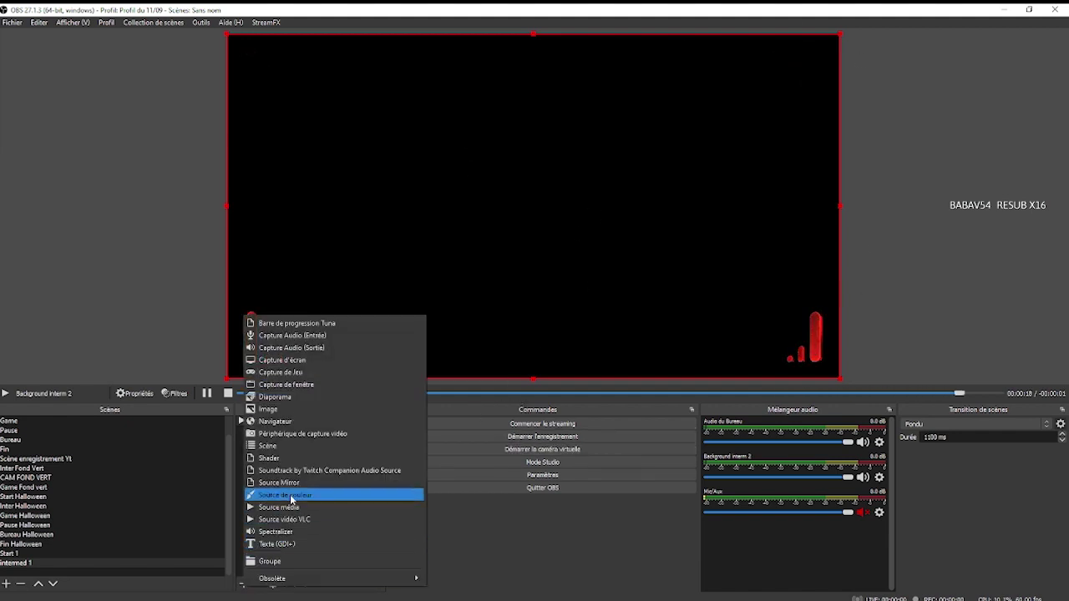
{"action": "left_click", "coordinate": [292, 508]}
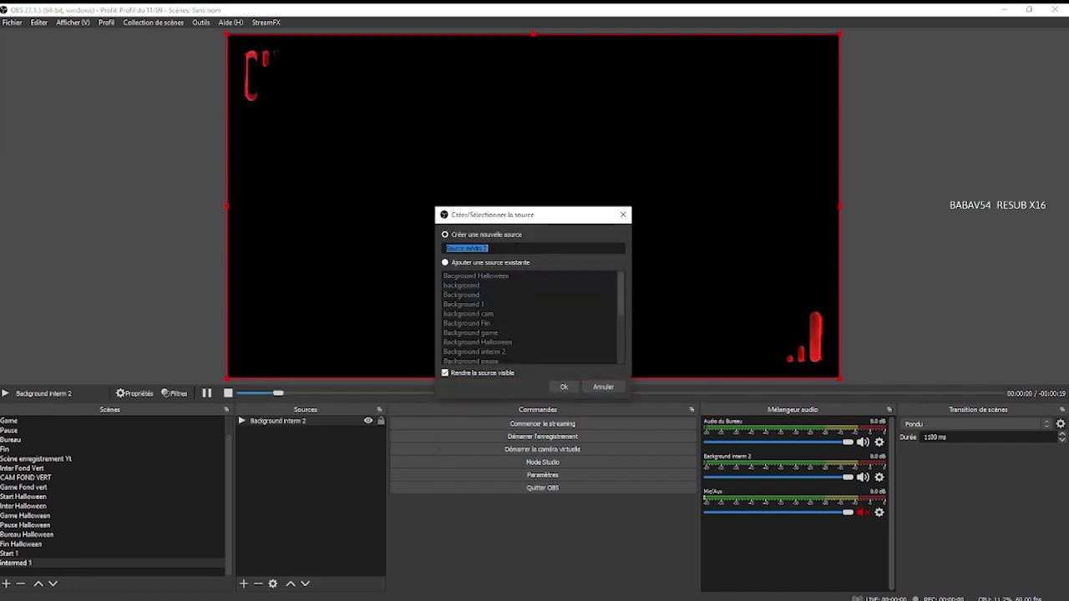
{"action": "key", "text": "BackSpace"}
{"action": "type", "text": "T"}
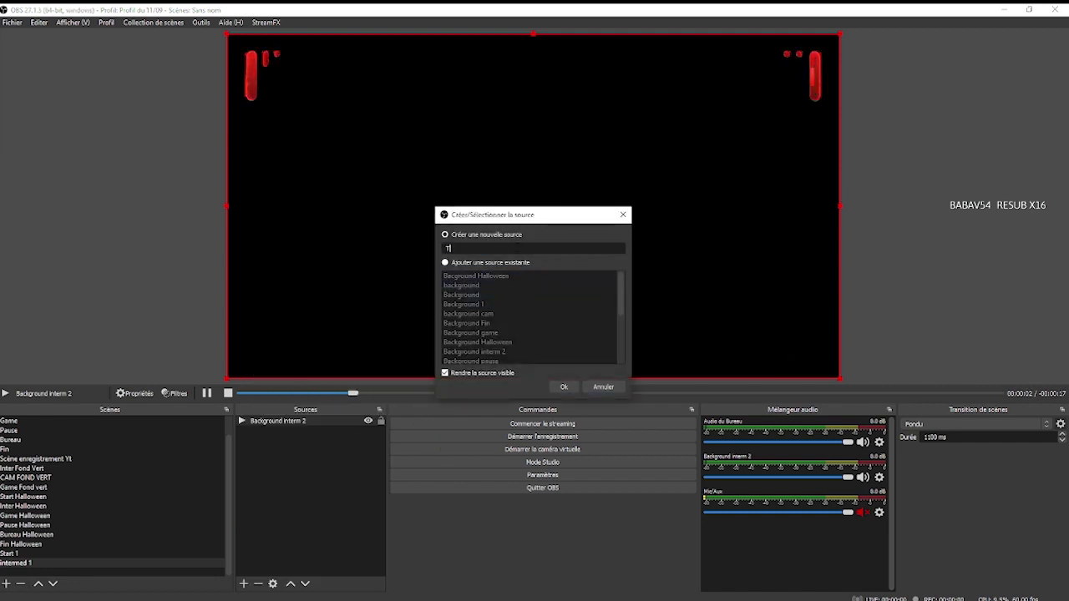
{"action": "type", "text": "chat 2"}
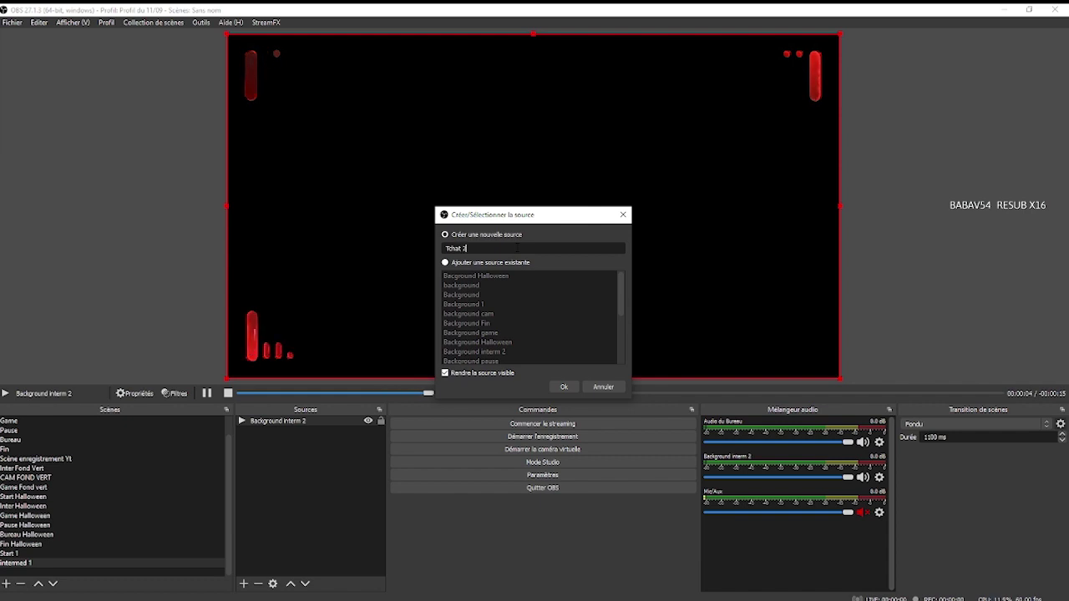
{"action": "left_click", "coordinate": [564, 387]}
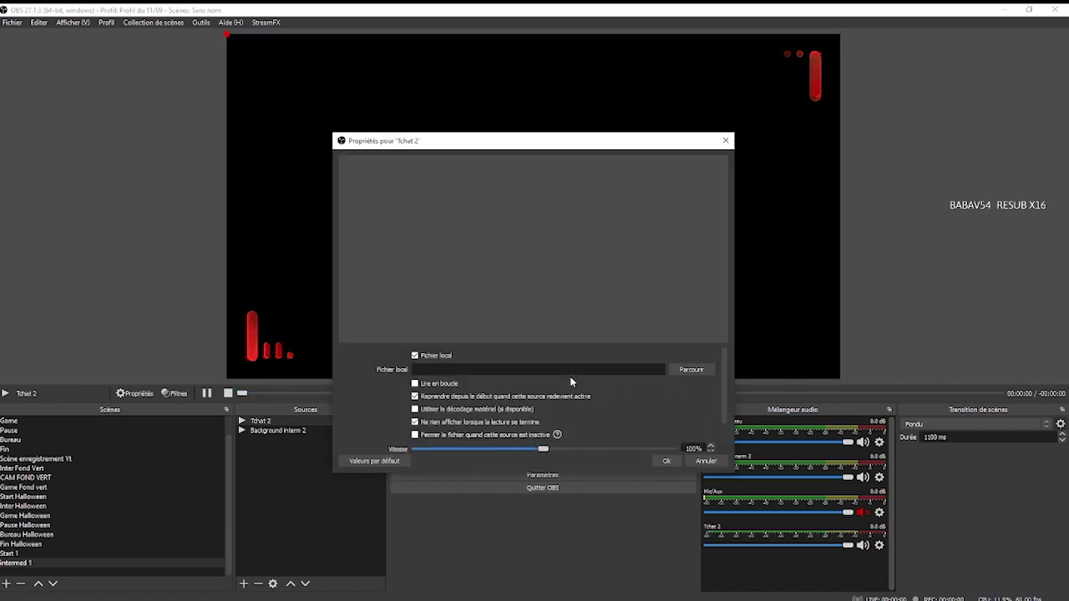
Set Tchat 2's local file to MG_MAVRO_ChatBox_background_red.webm from Overlays/Animated with looping on and accept its properties
{"action": "left_click", "coordinate": [684, 371]}
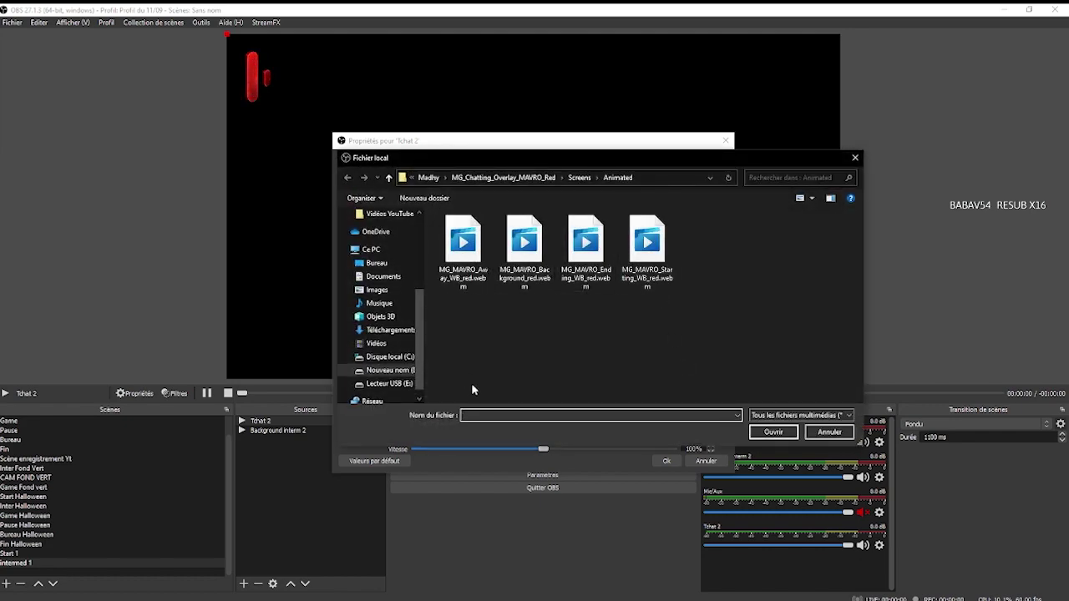
{"action": "left_click", "coordinate": [547, 177]}
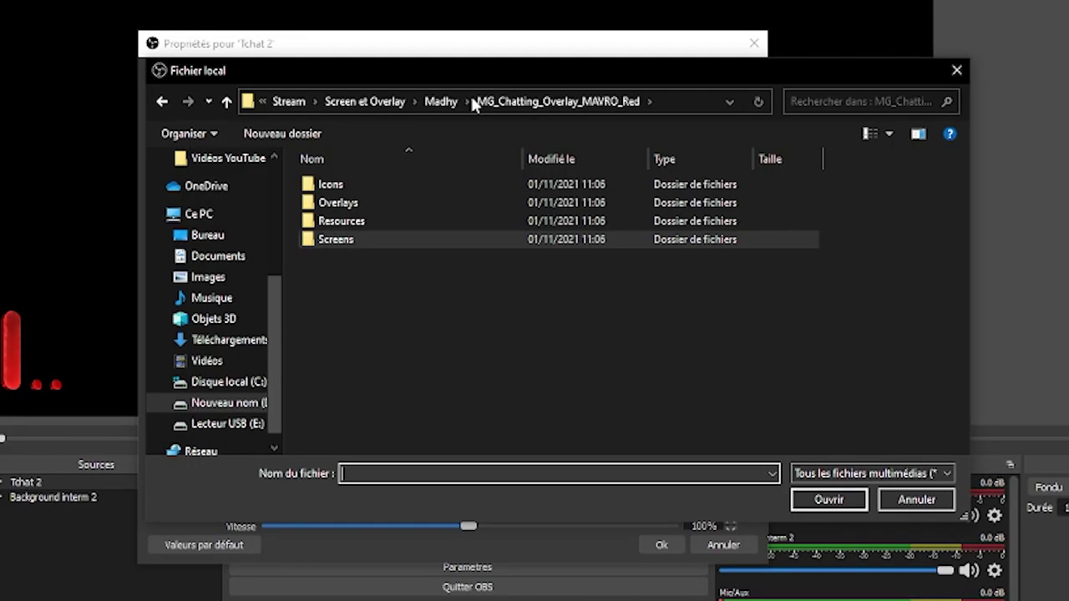
{"action": "left_click", "coordinate": [374, 203]}
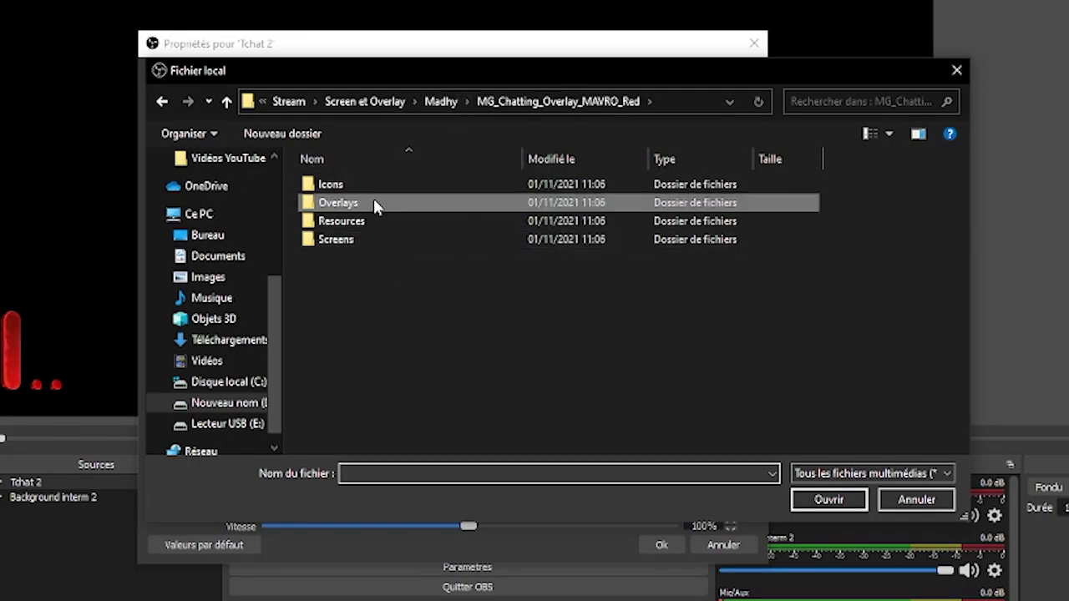
{"action": "double_click", "coordinate": [373, 203]}
{"action": "double_click", "coordinate": [365, 184]}
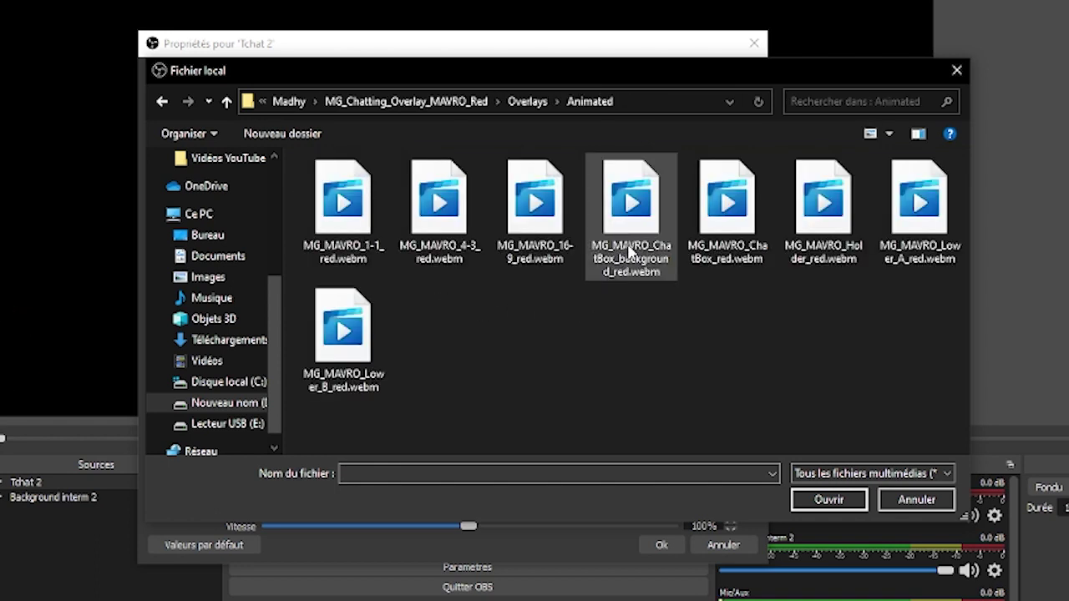
{"action": "left_click", "coordinate": [640, 221]}
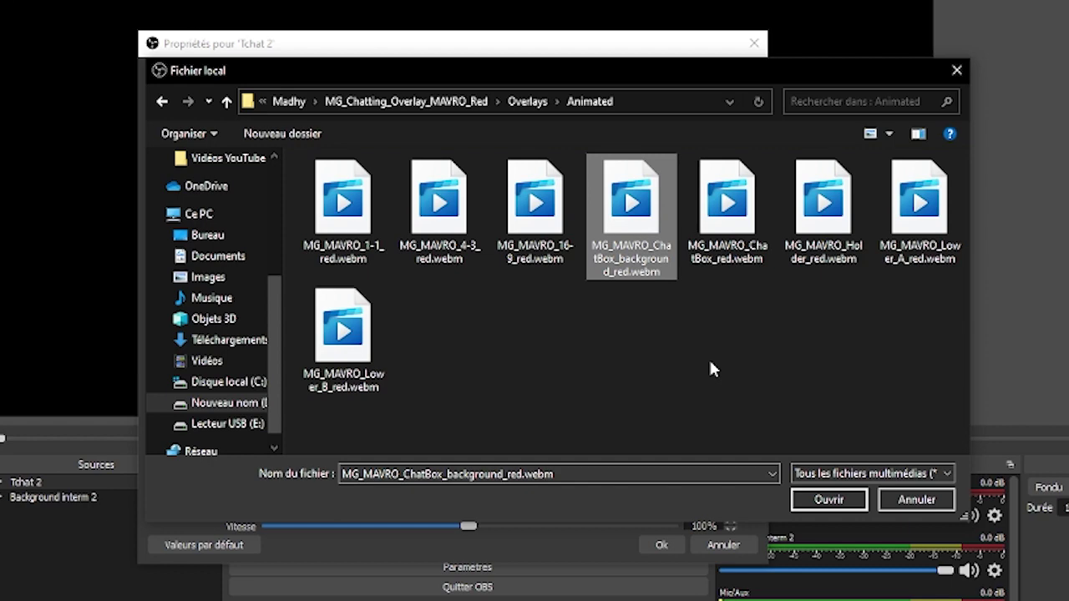
{"action": "left_click", "coordinate": [830, 500]}
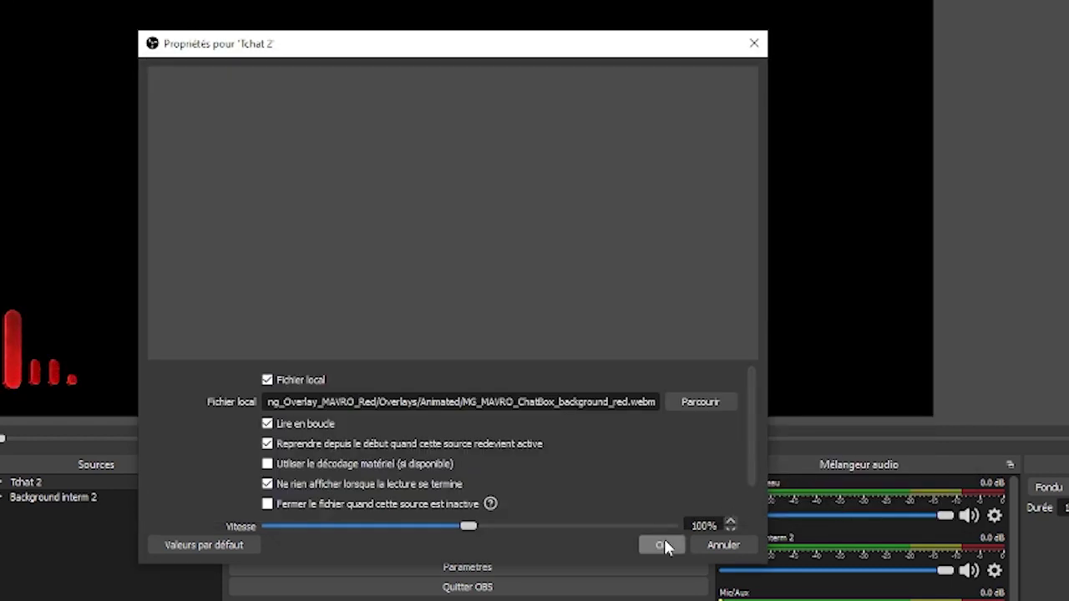
{"action": "left_click", "coordinate": [664, 544]}
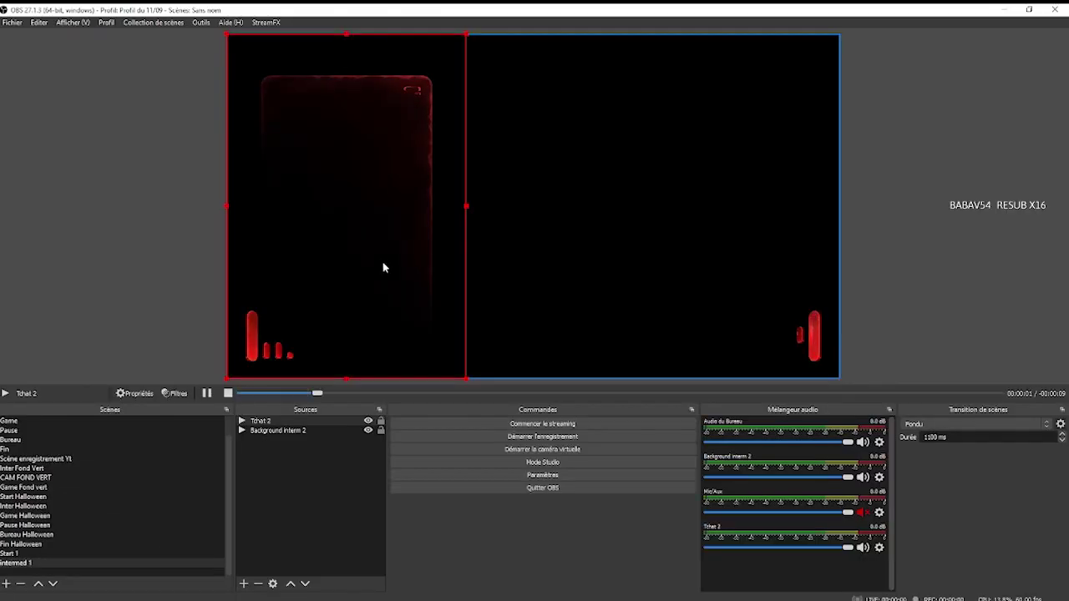
Shrink the Tchat 2 chat box to about three quarters size, place it near the canvas's upper-right corner and deselect it
{"action": "left_click_drag", "start_coordinate": [382, 263], "coordinate": [611, 255]}
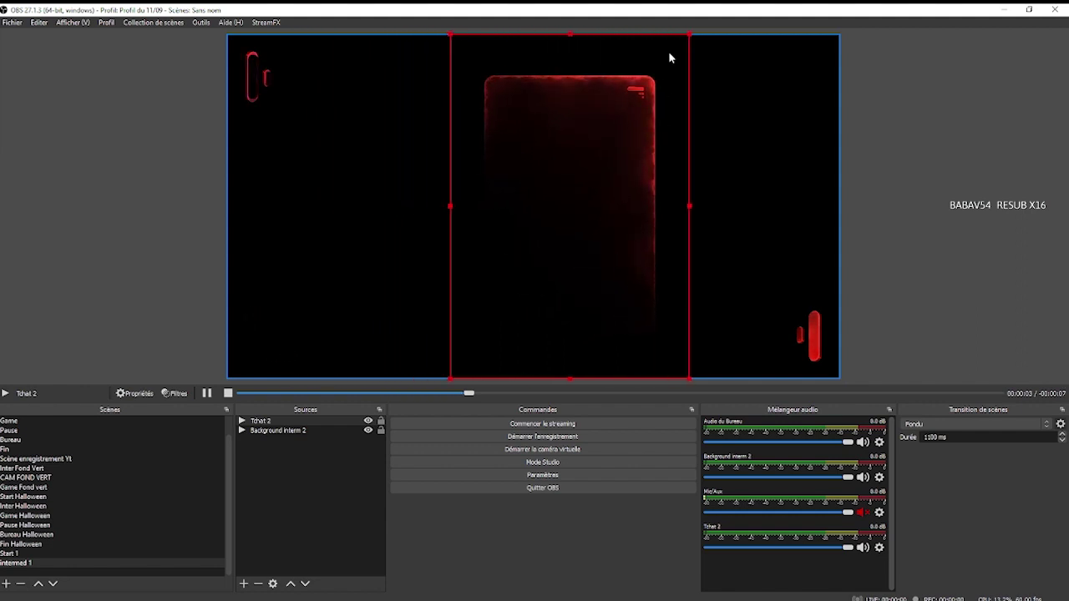
{"action": "left_click_drag", "start_coordinate": [690, 34], "coordinate": [613, 120]}
{"action": "left_click_drag", "start_coordinate": [589, 210], "coordinate": [744, 164]}
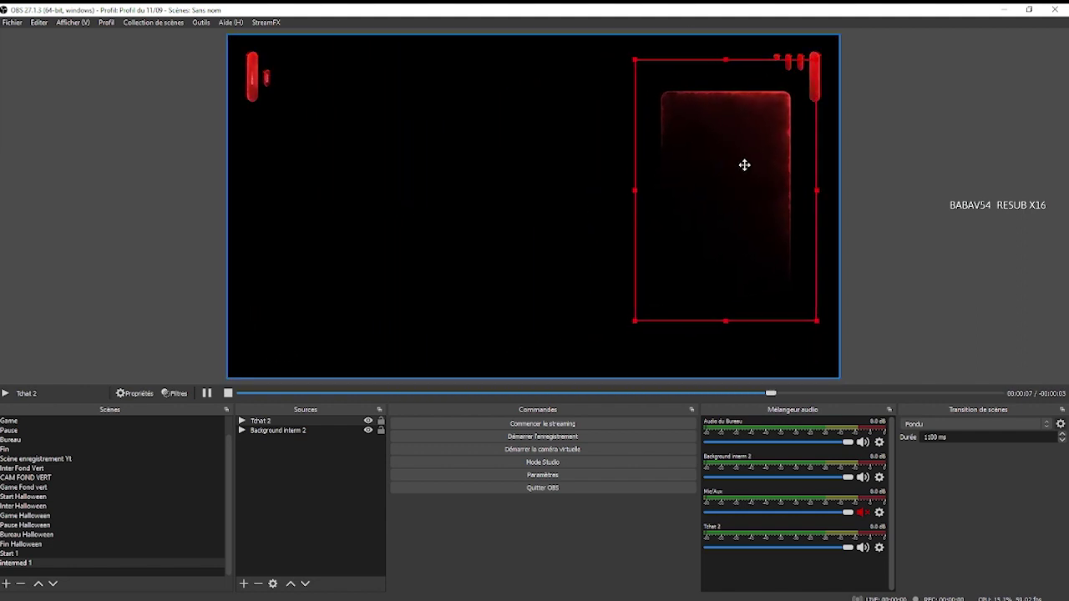
{"action": "left_click", "coordinate": [869, 180]}
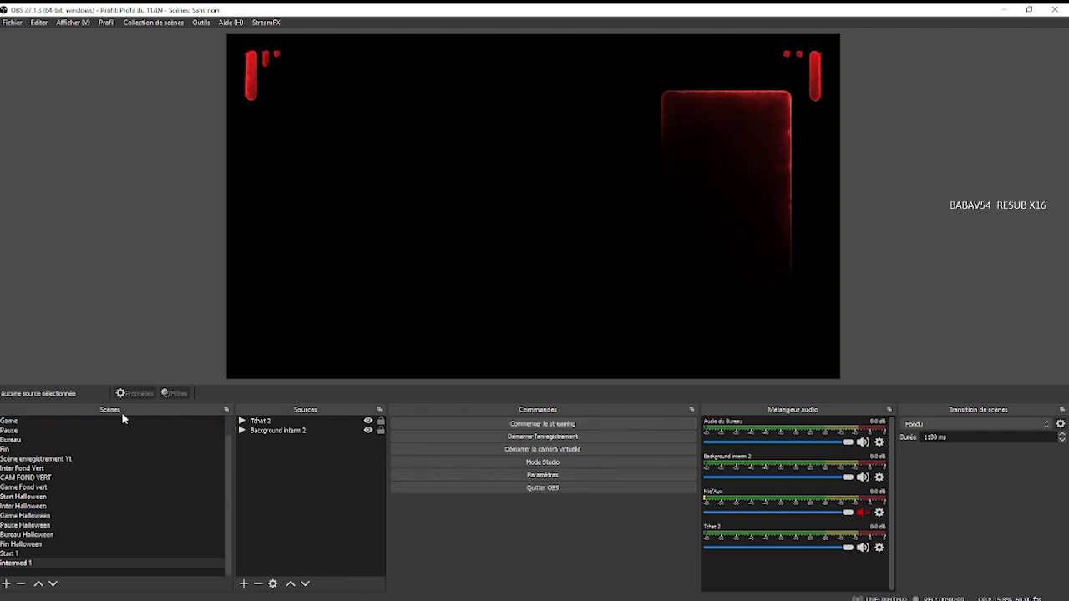
Try other positions for the Scenes dock, float it, and dock it back beside Sources
{"action": "left_click_drag", "start_coordinate": [101, 412], "coordinate": [594, 416]}
{"action": "left_click_drag", "start_coordinate": [372, 431], "coordinate": [852, 416]}
{"action": "left_click_drag", "start_coordinate": [590, 415], "coordinate": [390, 411]}
{"action": "left_click", "coordinate": [386, 410]}
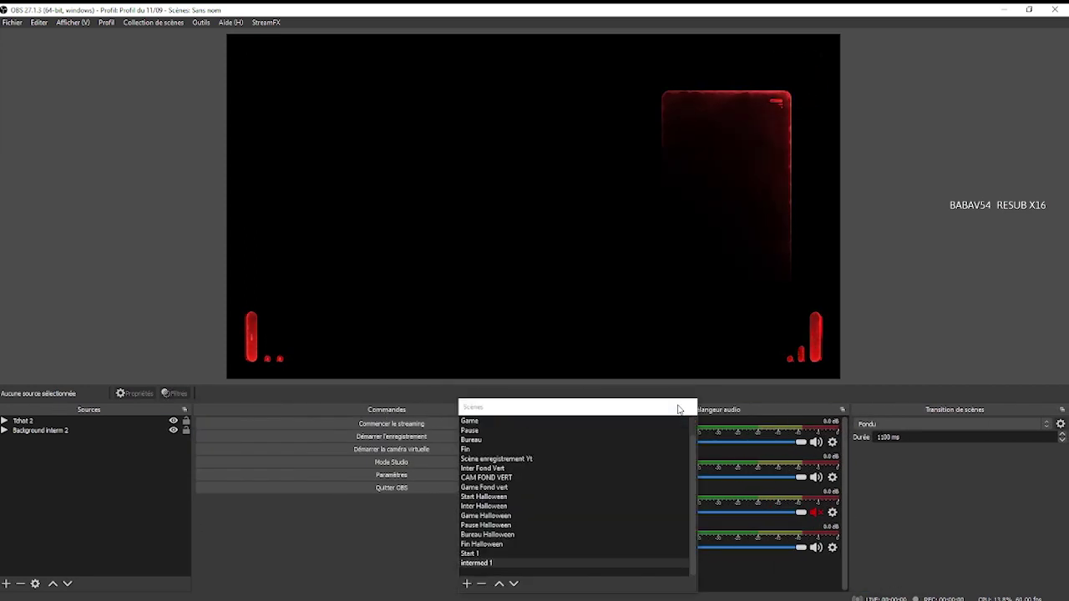
{"action": "left_click_drag", "start_coordinate": [657, 408], "coordinate": [0, 267]}
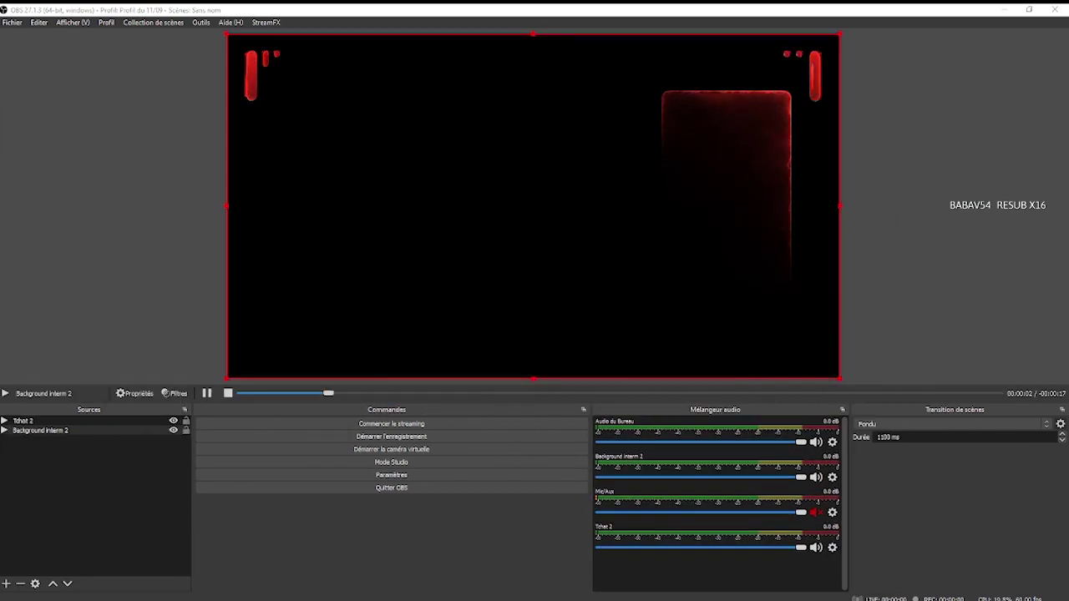
{"action": "left_click_drag", "start_coordinate": [443, 600], "coordinate": [279, 438]}
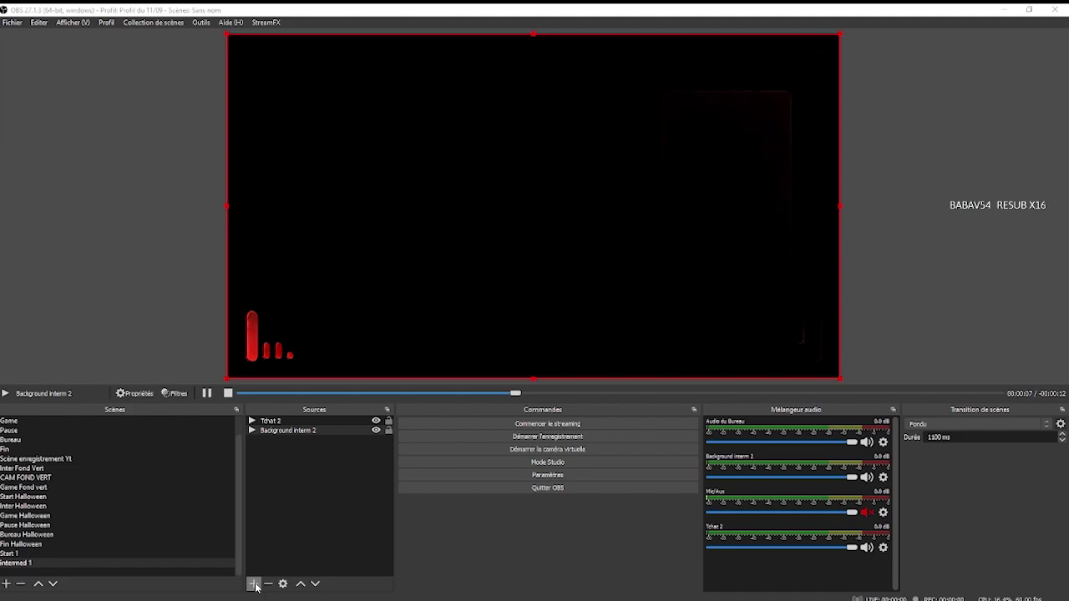
{"action": "left_click", "coordinate": [254, 585]}
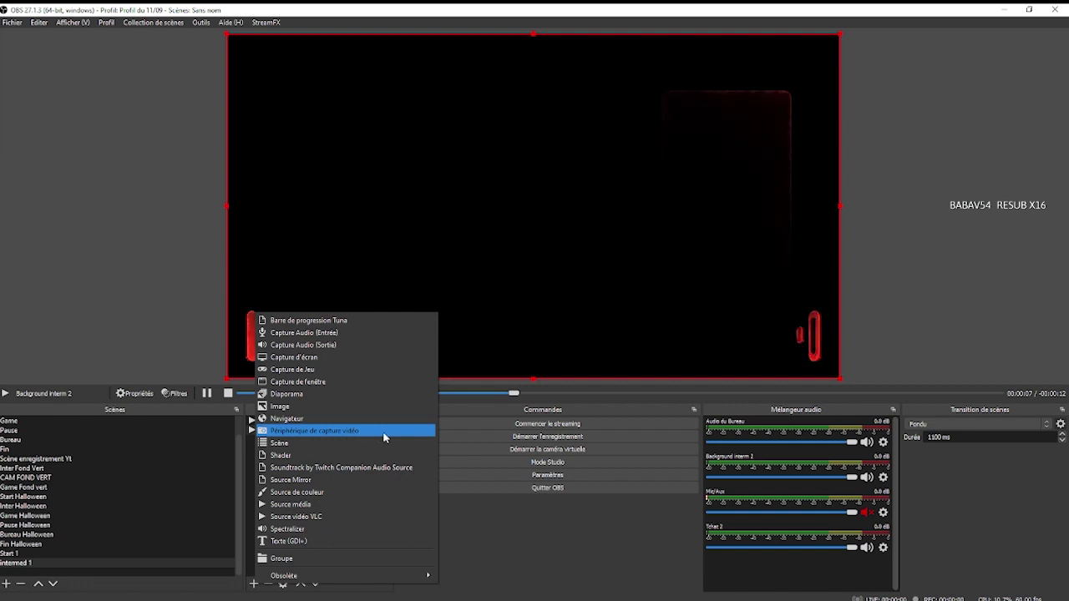
{"action": "left_click", "coordinate": [491, 533]}
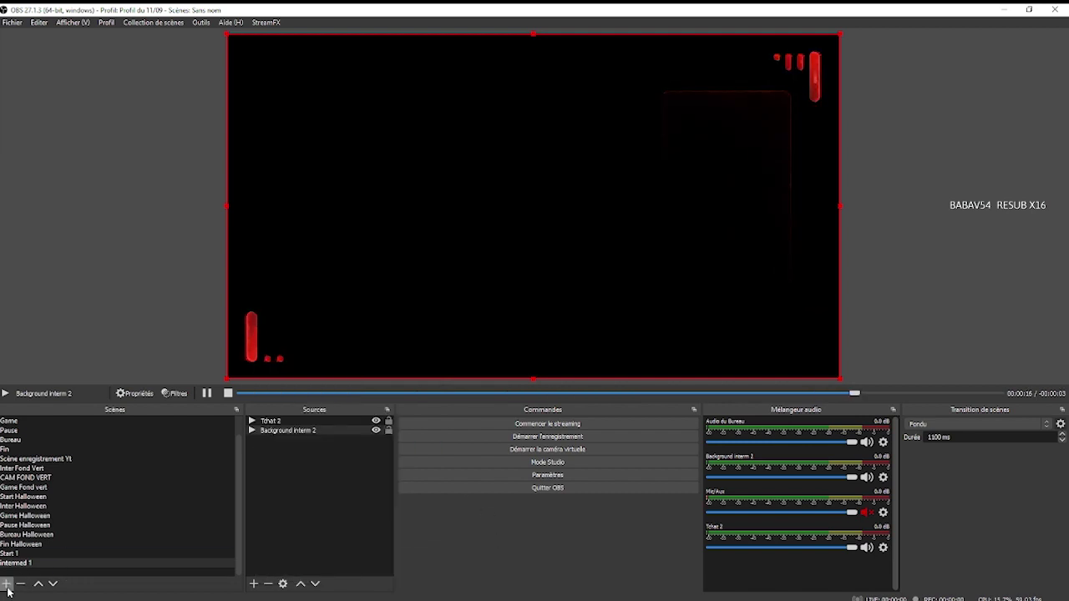
Add another scene named "Game 2"
{"action": "left_click", "coordinate": [6, 585]}
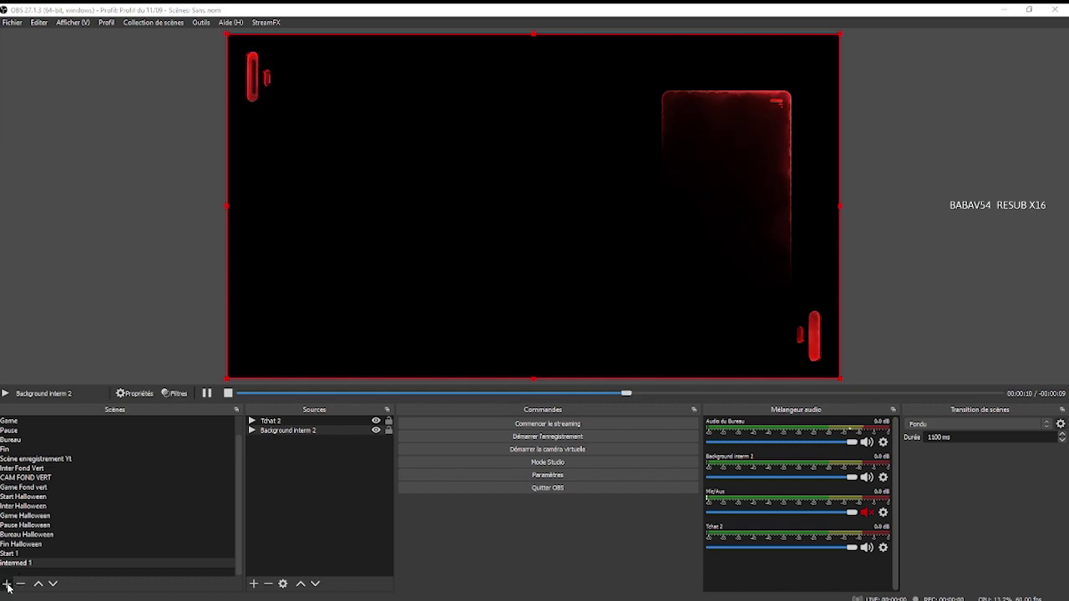
{"action": "left_click", "coordinate": [6, 585]}
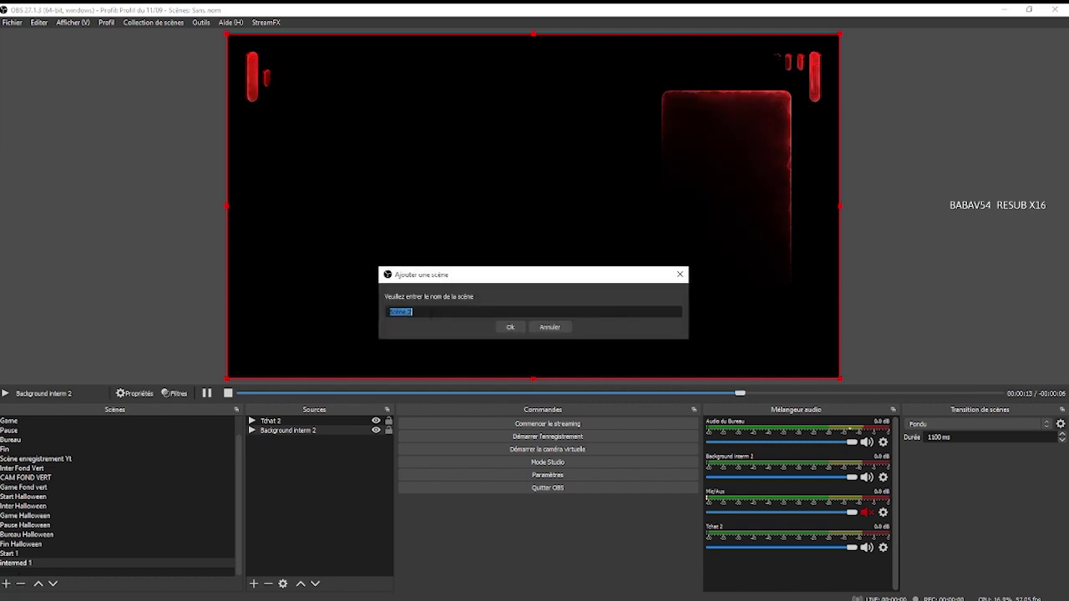
{"action": "type", "text": "Game 2"}
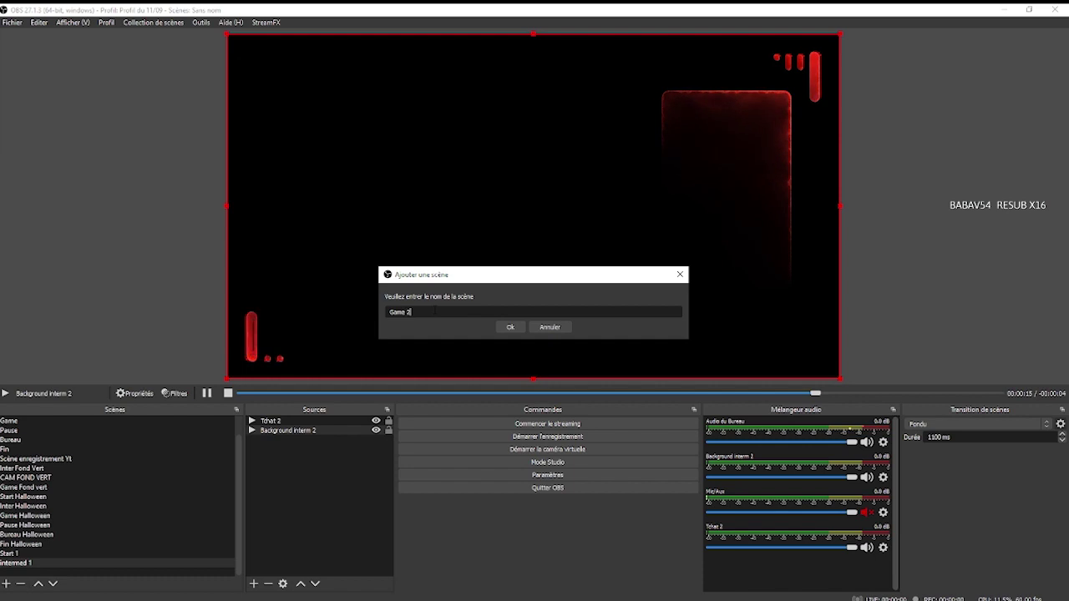
{"action": "left_click", "coordinate": [507, 326]}
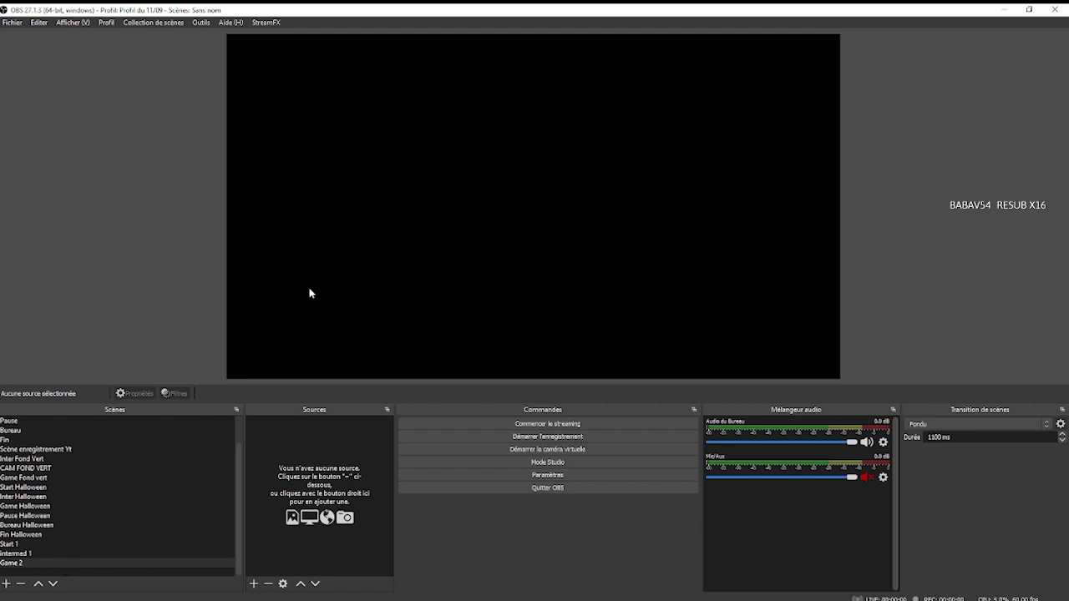
Add a new game capture source named "Capture de Jeu 2" to the Game 2 scene
{"action": "left_click", "coordinate": [253, 584]}
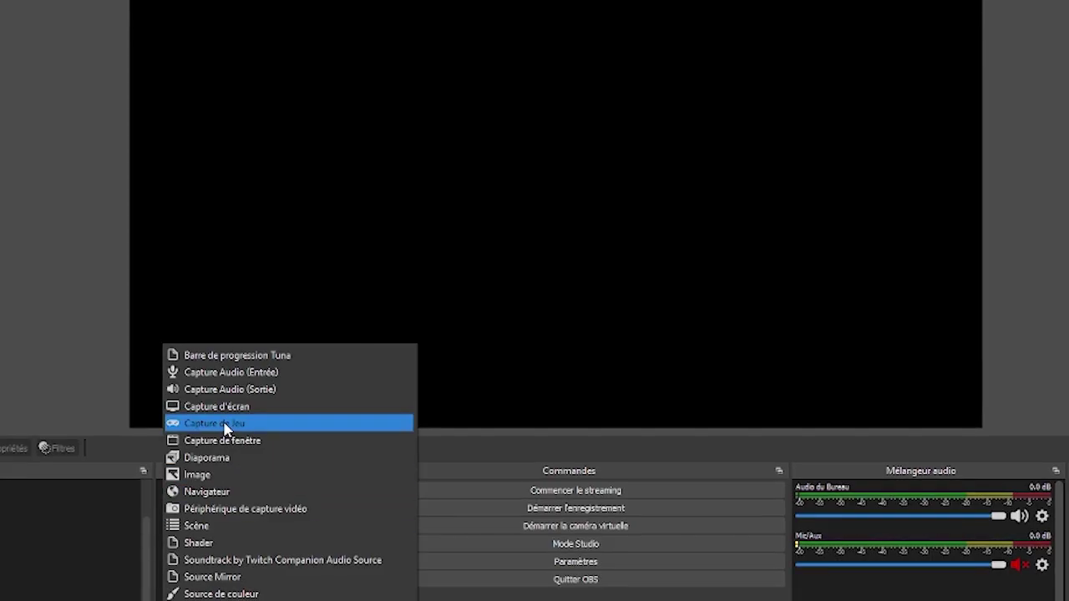
{"action": "left_click", "coordinate": [293, 376]}
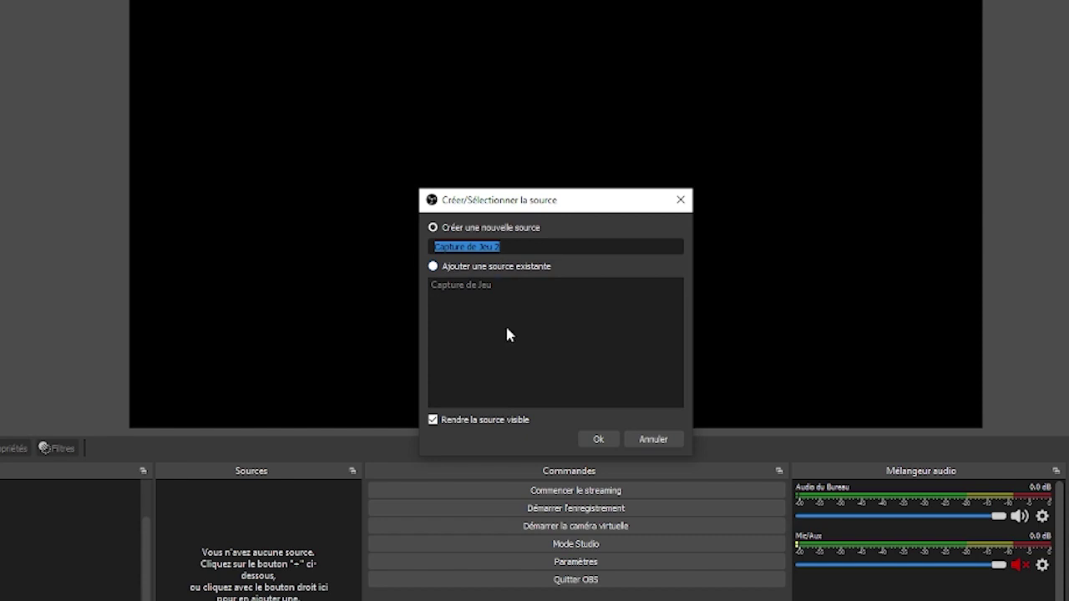
{"action": "left_click", "coordinate": [597, 441]}
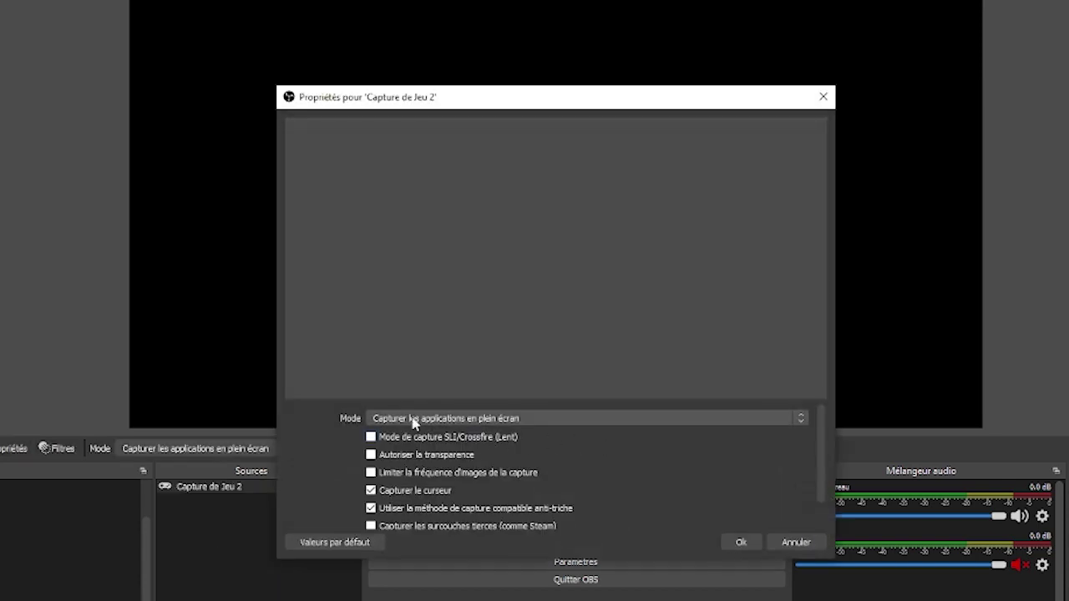
Try the "Capturer une fenêtre spécifique" mode for Capture de Jeu 2, view the capturable windows and cancel the property changes
{"action": "left_click", "coordinate": [492, 423]}
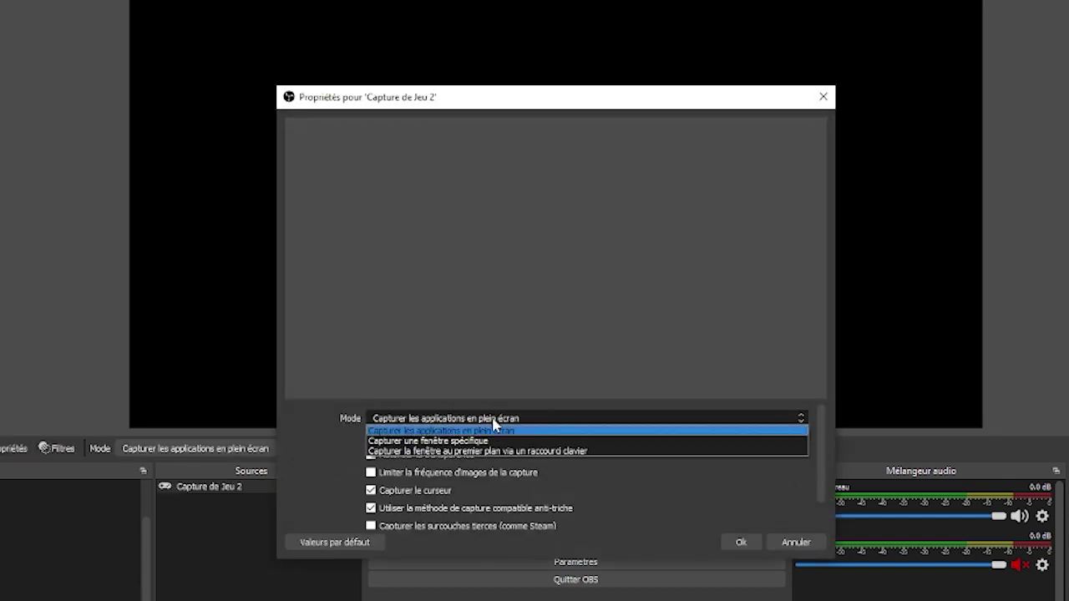
{"action": "left_click", "coordinate": [327, 439]}
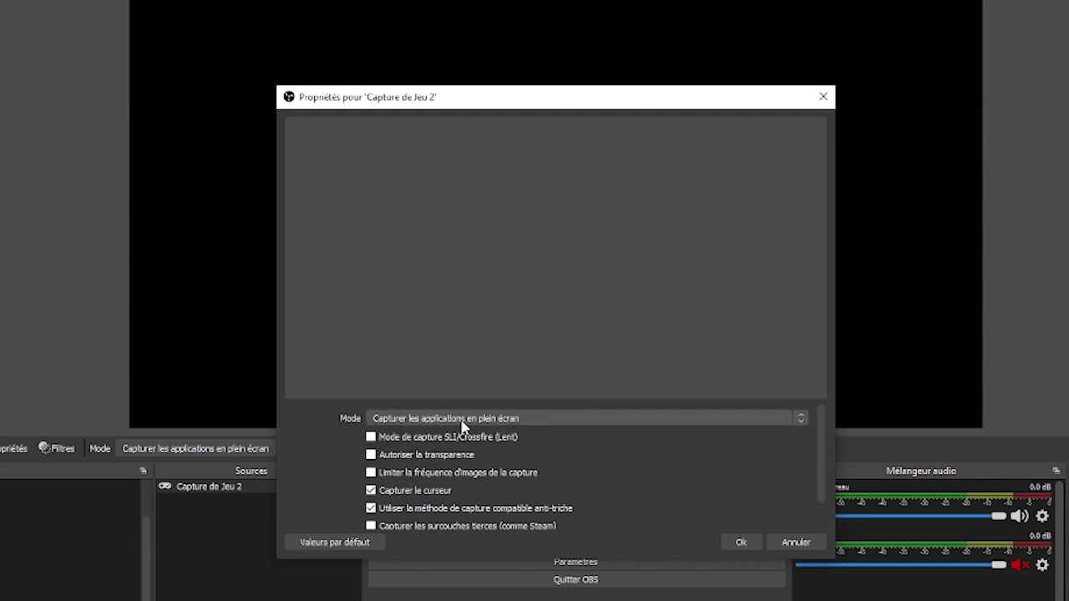
{"action": "left_click", "coordinate": [664, 418]}
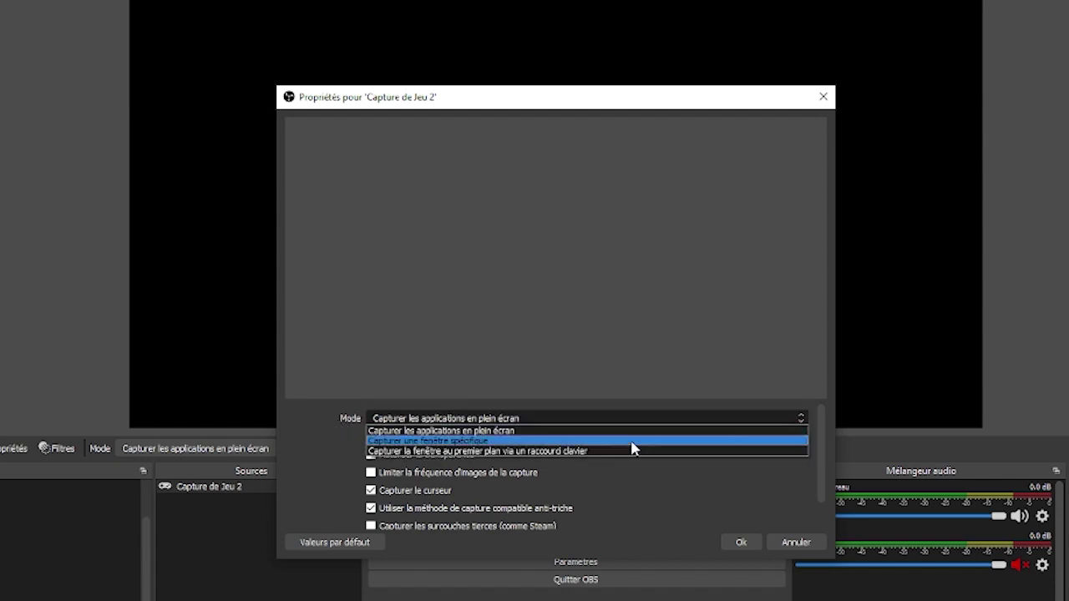
{"action": "left_click", "coordinate": [631, 439]}
{"action": "left_click", "coordinate": [526, 409]}
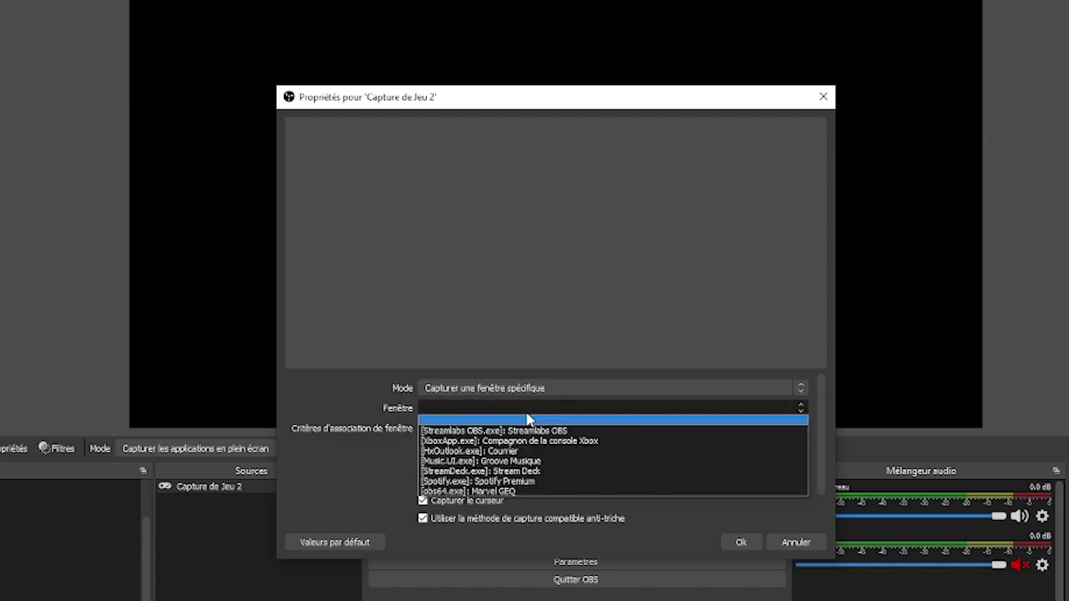
{"action": "left_click", "coordinate": [308, 493]}
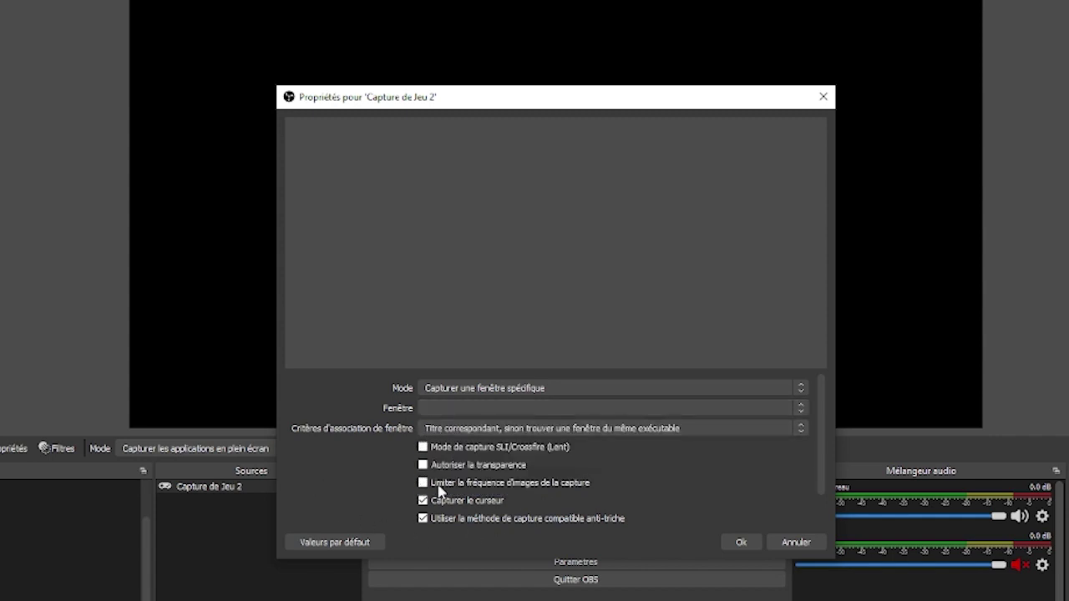
{"action": "left_click", "coordinate": [795, 543]}
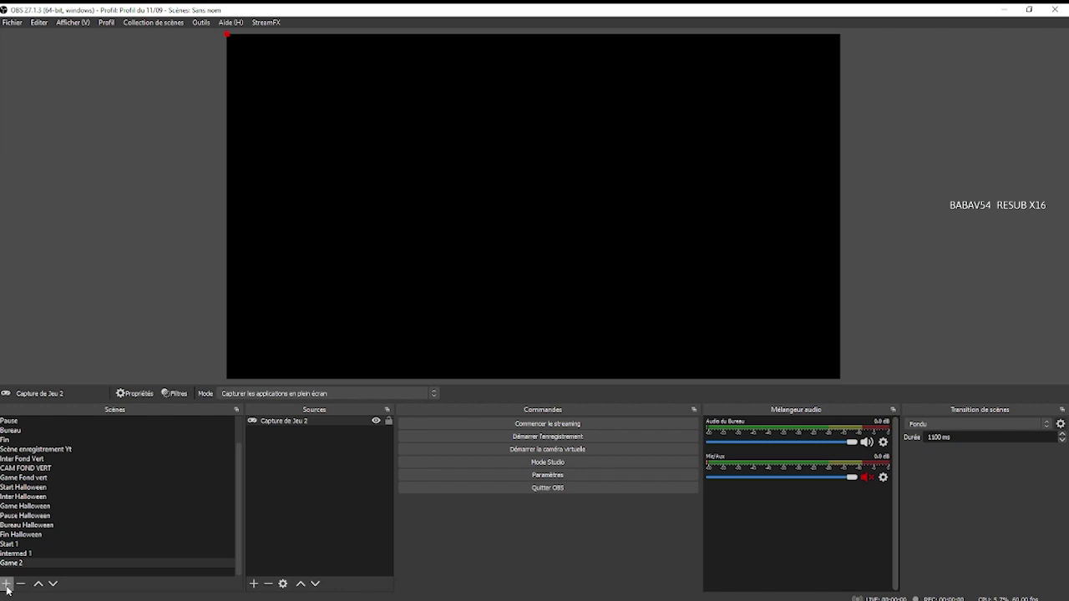
Add another scene named "Pause 2"
{"action": "left_click", "coordinate": [7, 584]}
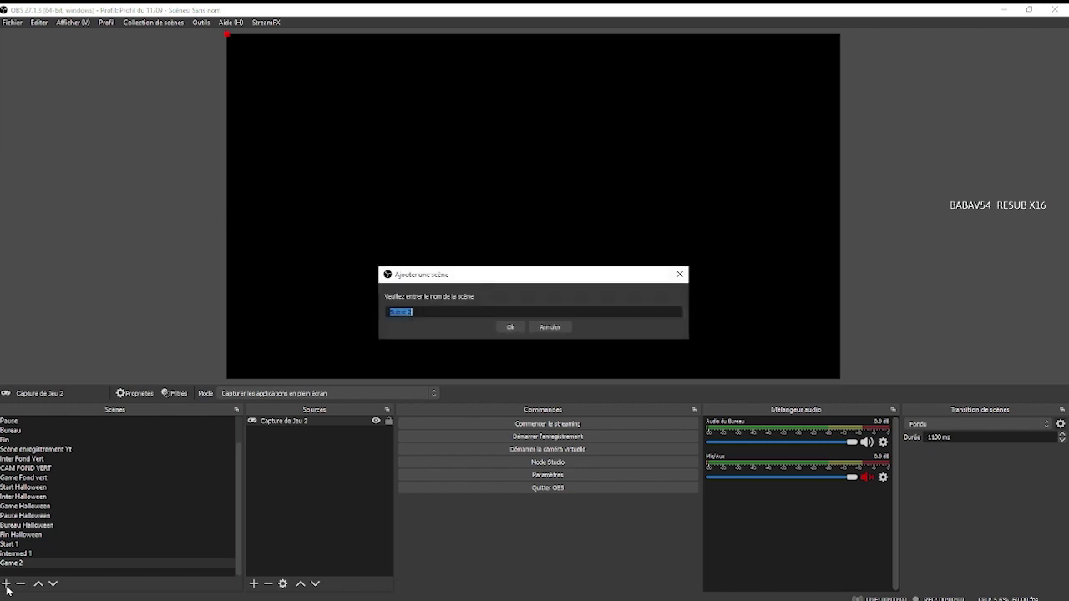
{"action": "type", "text": "Pause 2"}
{"action": "left_click", "coordinate": [509, 328]}
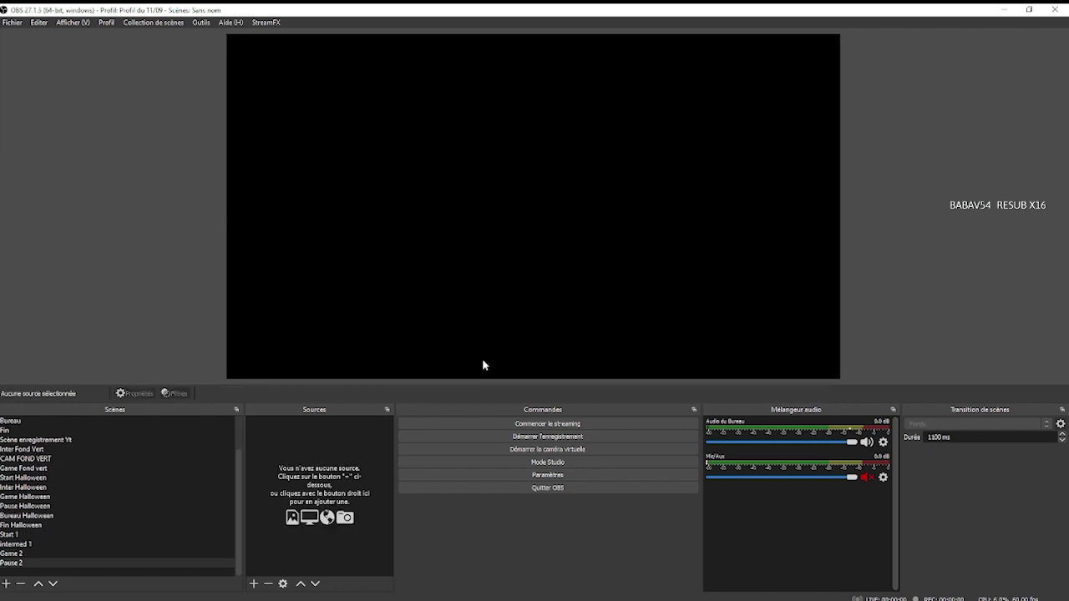
Add a new media source named "Background pause 2" to the Pause 2 scene
{"action": "left_click", "coordinate": [254, 584]}
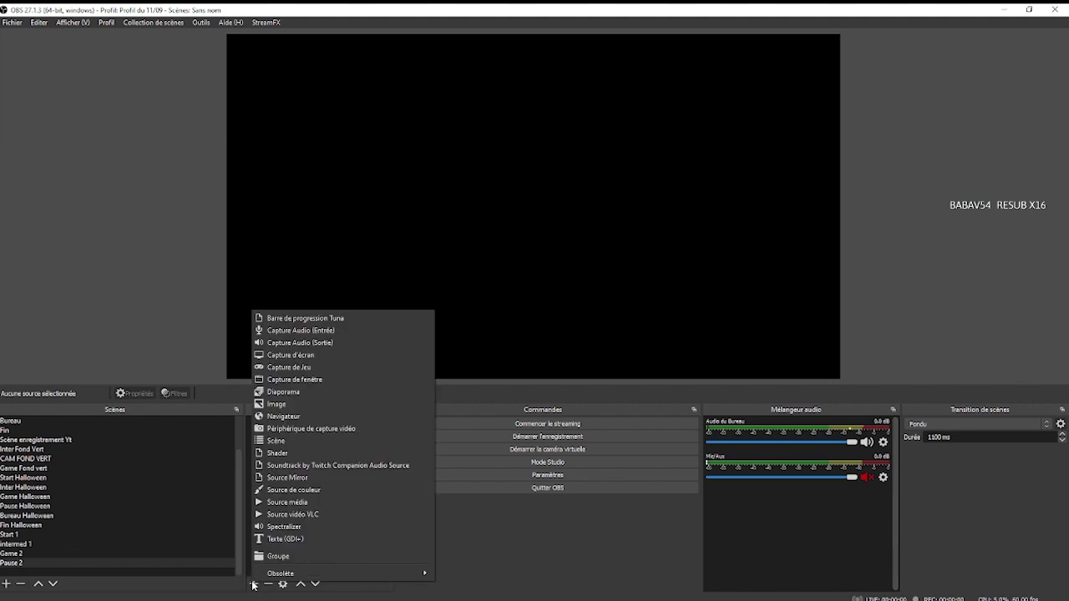
{"action": "left_click", "coordinate": [287, 503]}
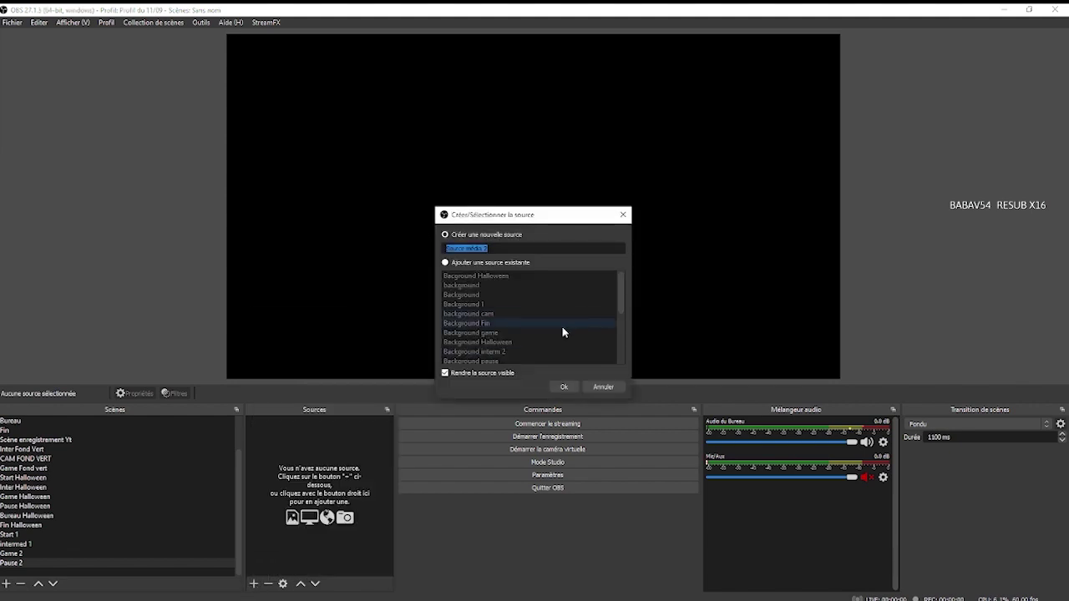
{"action": "type", "text": "Background pause 2"}
{"action": "left_click", "coordinate": [565, 386]}
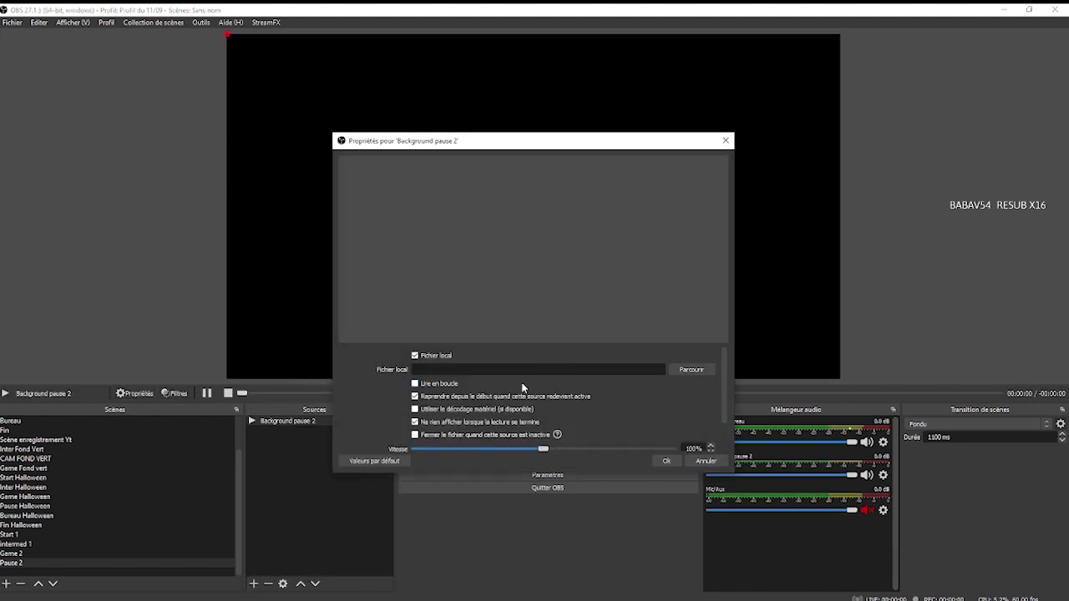
Load MG_MAVRO_Away_WB_red.webm from the MG_Chatting_Overlay_MAVRO_Red Screens > Animated folder as the local file of Background pause 2
{"action": "left_click", "coordinate": [691, 370]}
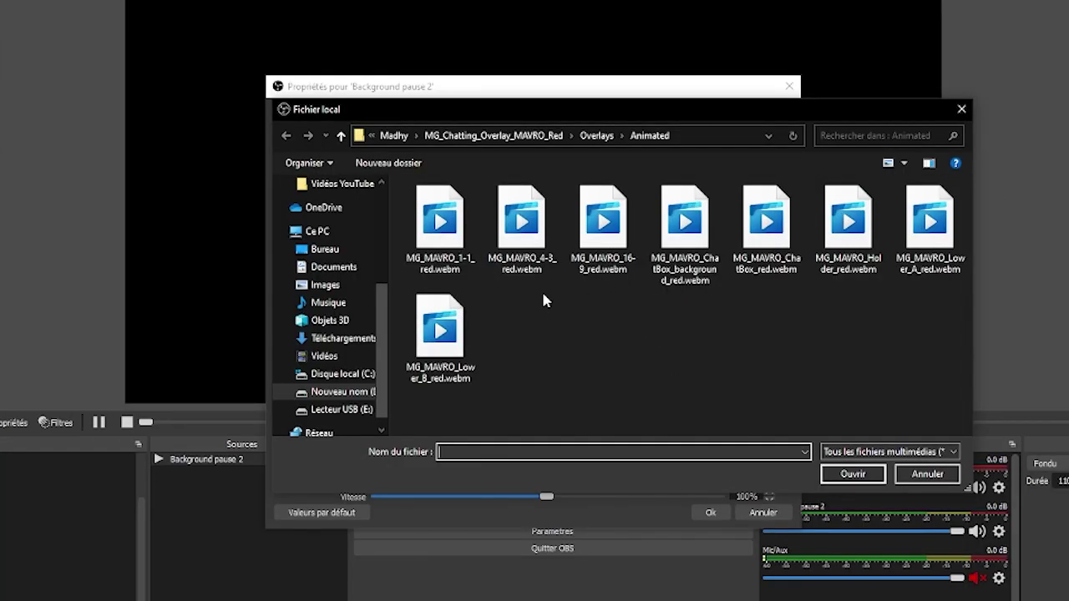
{"action": "left_click", "coordinate": [538, 134]}
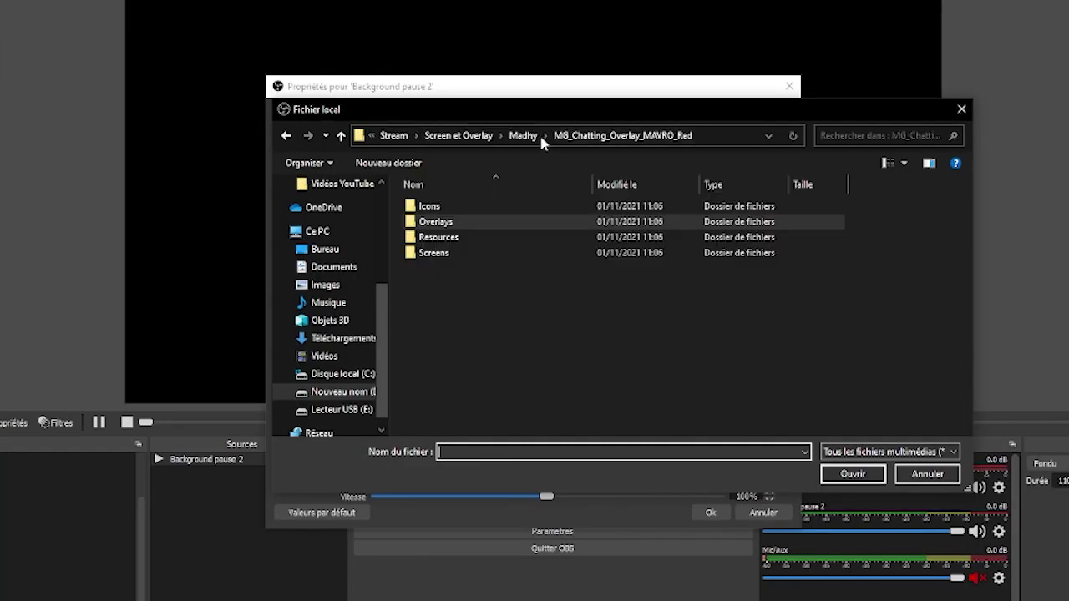
{"action": "double_click", "coordinate": [483, 250]}
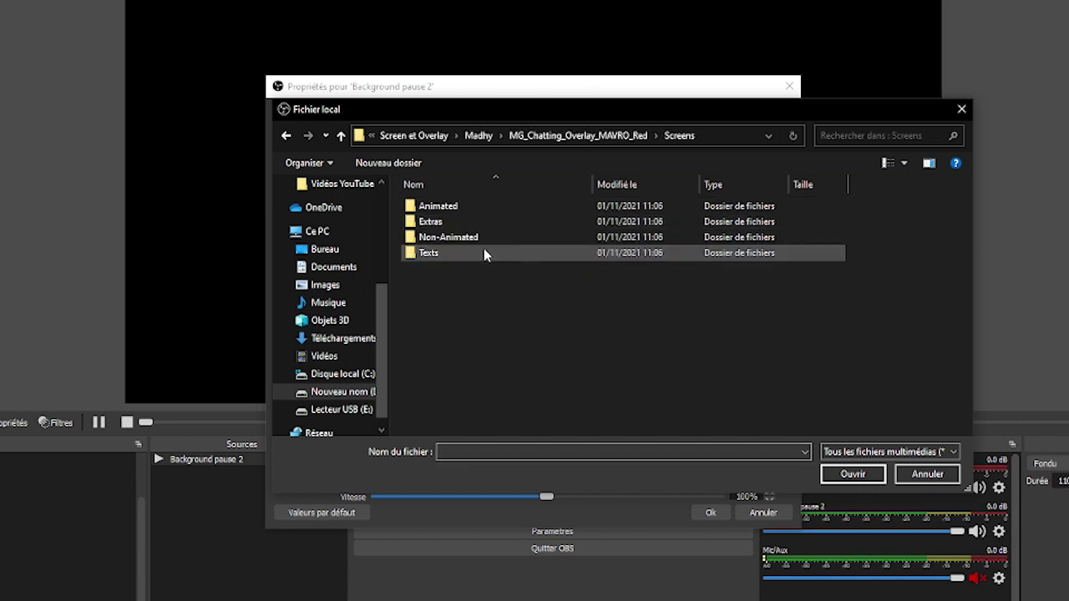
{"action": "double_click", "coordinate": [470, 206]}
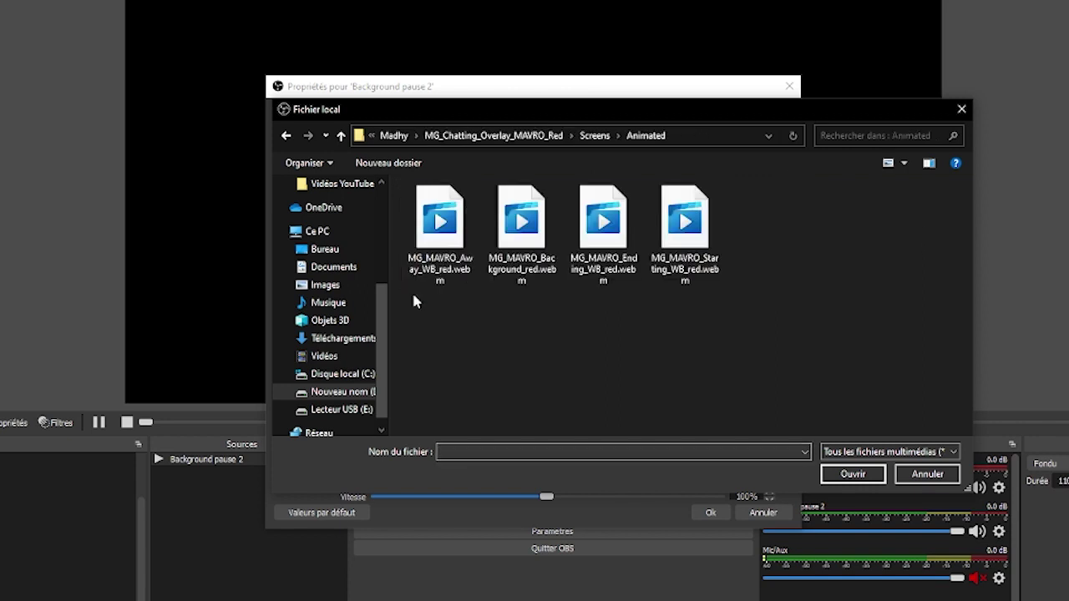
{"action": "left_click", "coordinate": [434, 227]}
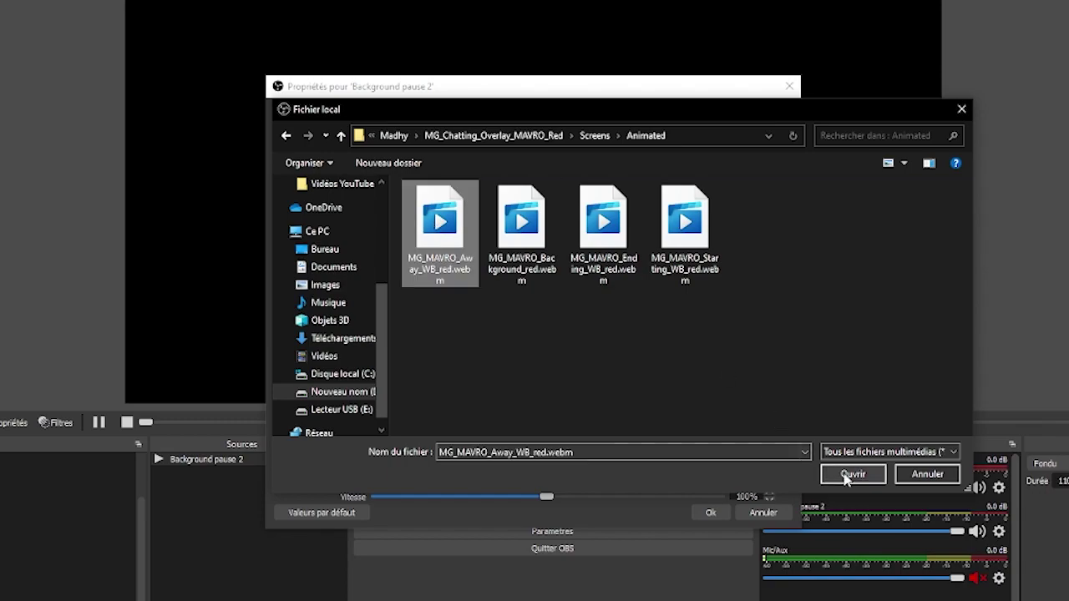
{"action": "left_click", "coordinate": [852, 473]}
{"action": "left_click", "coordinate": [660, 462]}
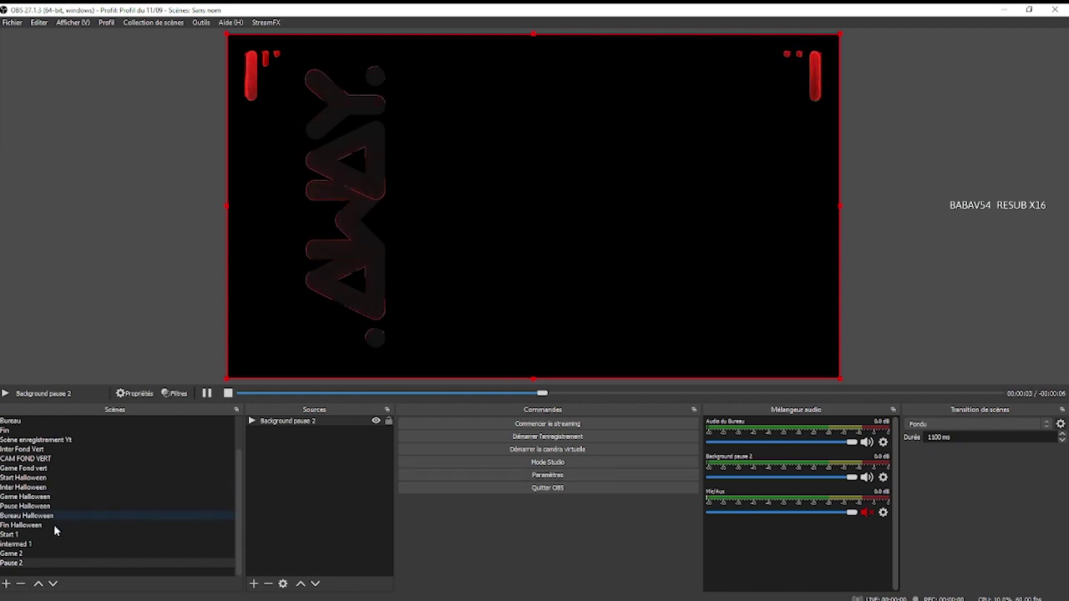
Add another scene named "End"
{"action": "left_click", "coordinate": [6, 584]}
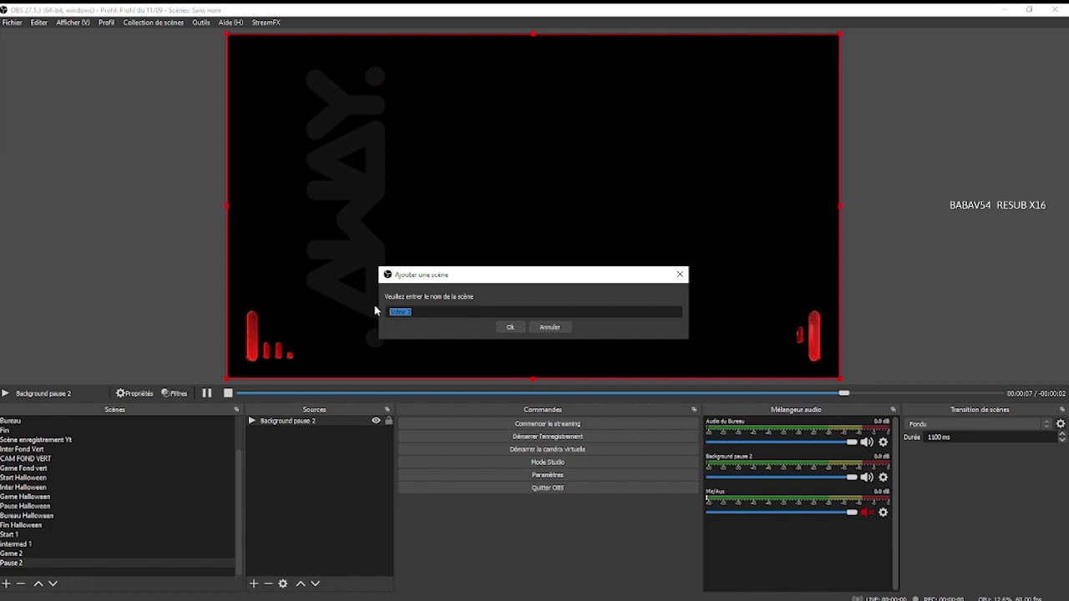
{"action": "type", "text": "End"}
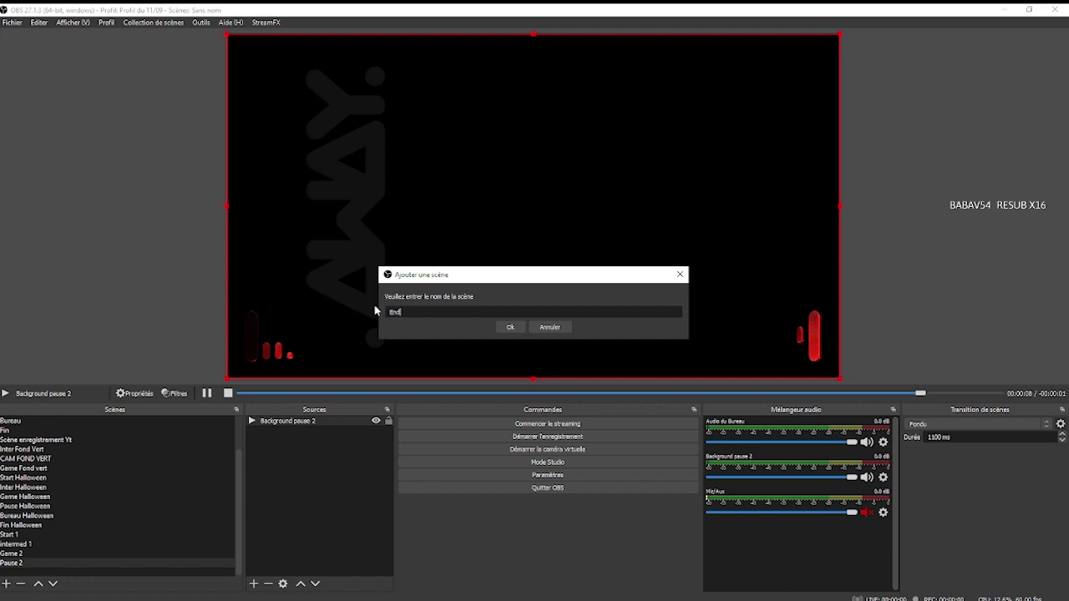
{"action": "left_click", "coordinate": [507, 329]}
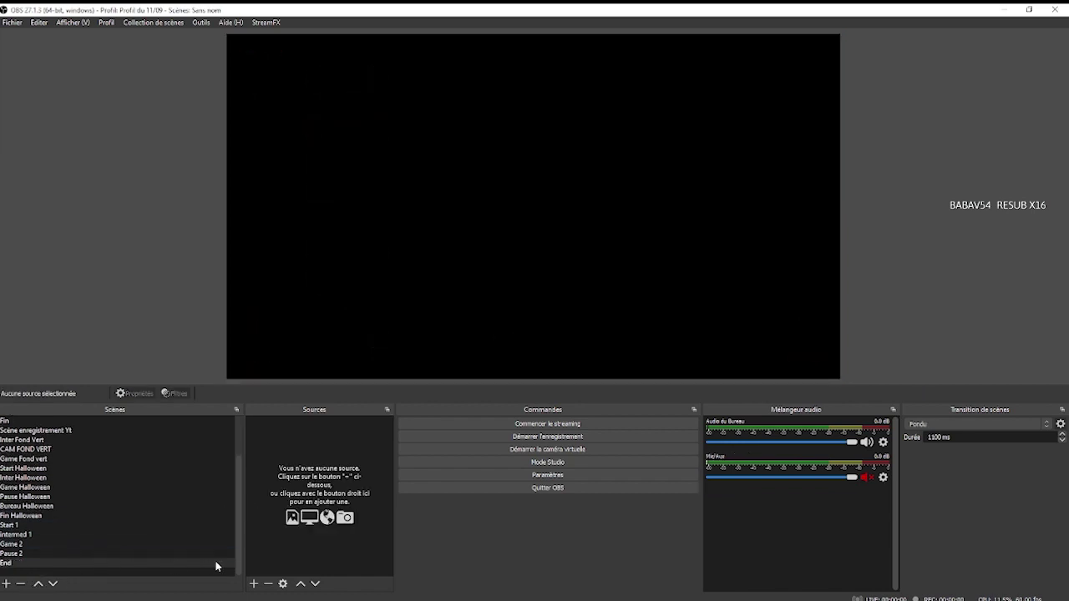
Add a new media source named "End 2" to the End scene
{"action": "left_click", "coordinate": [254, 584]}
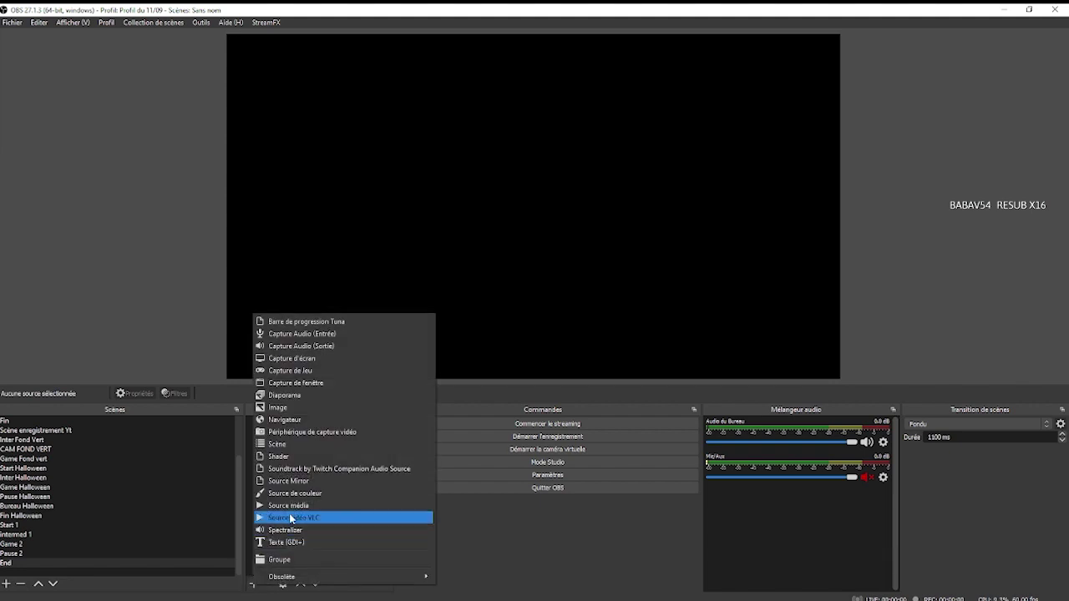
{"action": "left_click", "coordinate": [294, 505]}
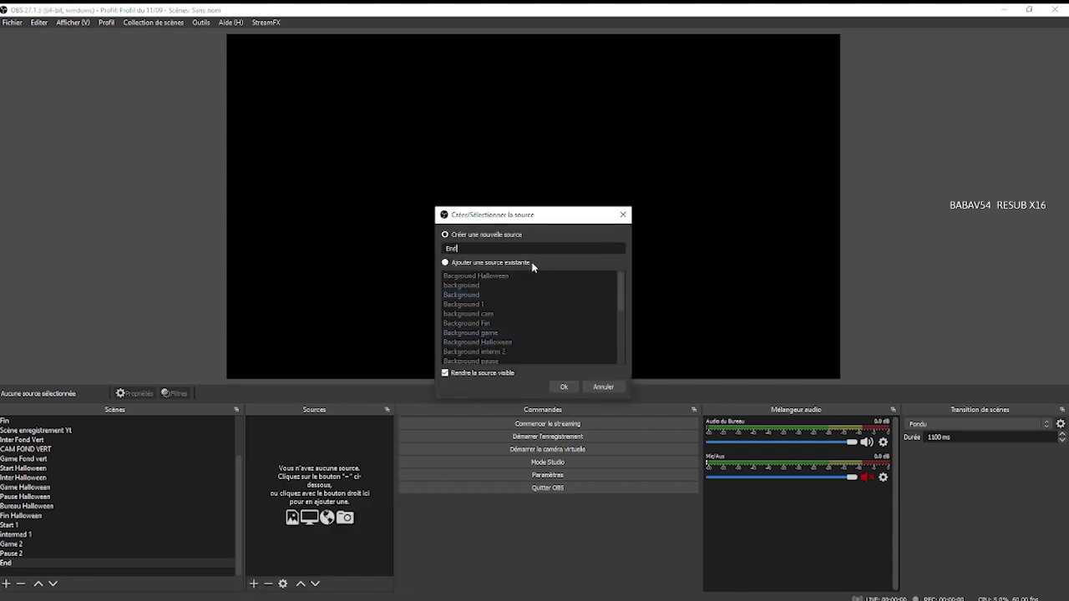
{"action": "left_click", "coordinate": [558, 387]}
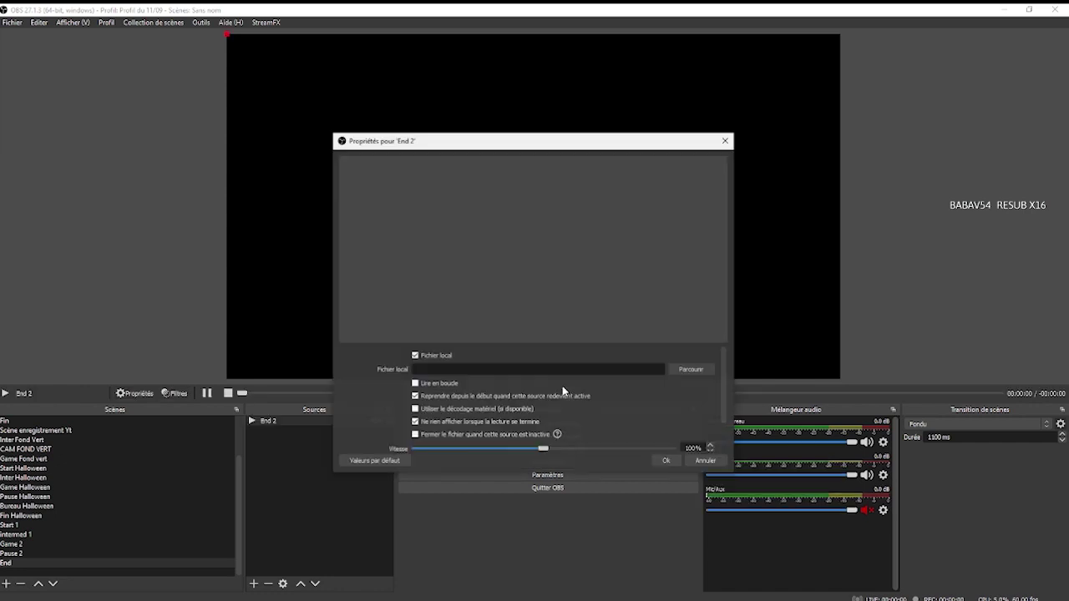
Set MG_MAVRO_Ending_WB_red.webm as the local file of End 2 with looped playback enabled
{"action": "left_click", "coordinate": [684, 373]}
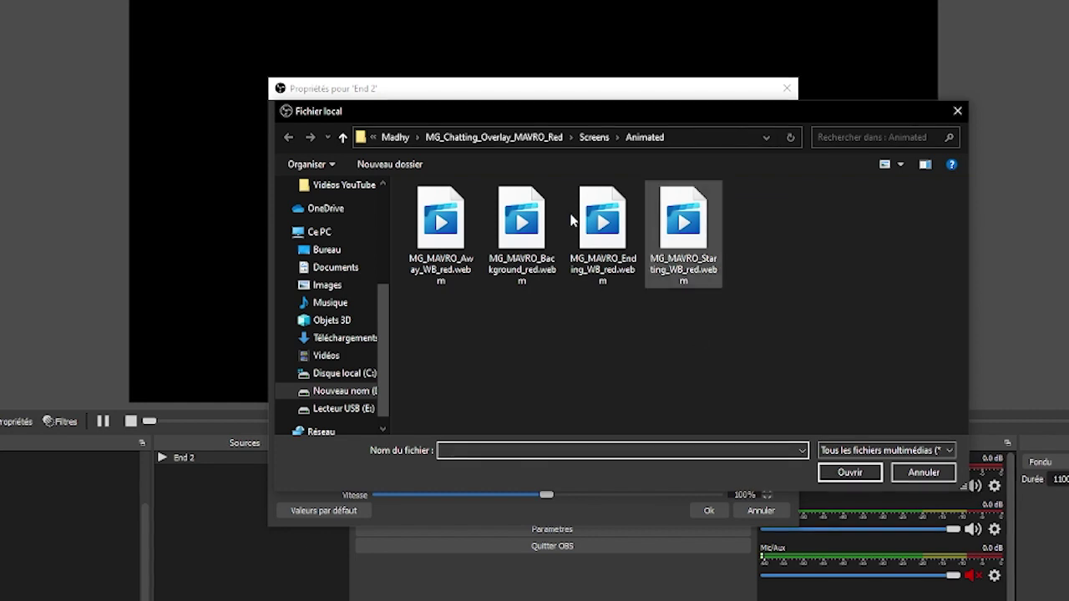
{"action": "left_click", "coordinate": [602, 230]}
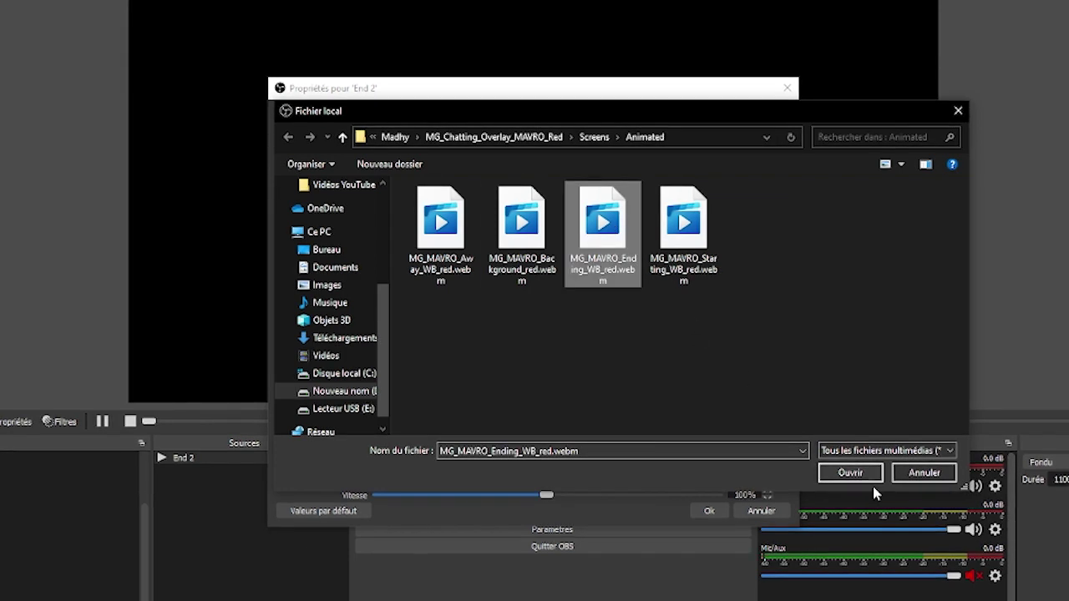
{"action": "left_click", "coordinate": [849, 474]}
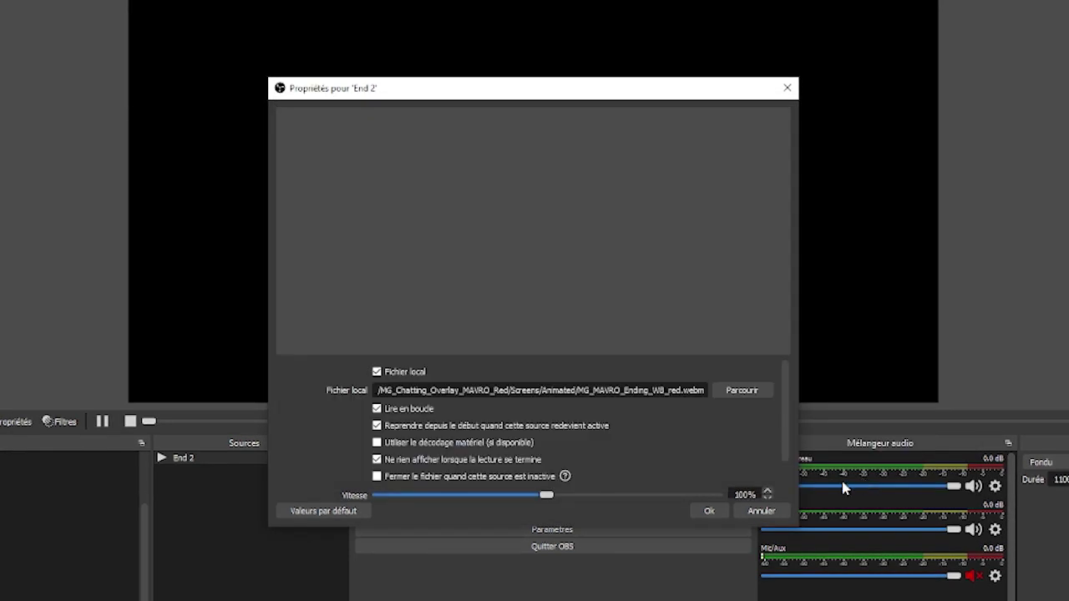
{"action": "left_click", "coordinate": [722, 511]}
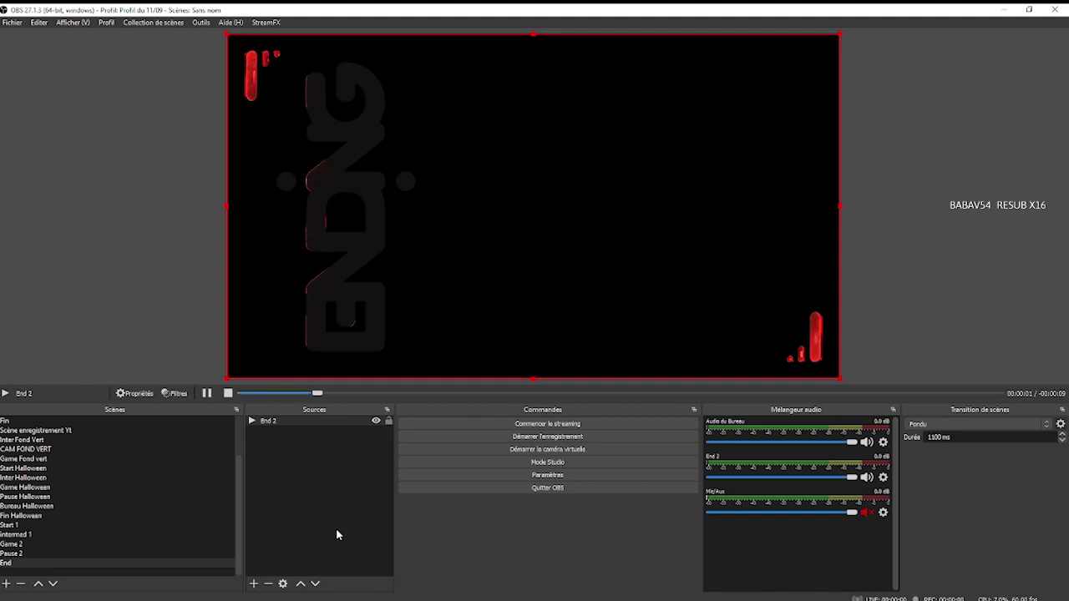
Switch through the intermed 1, Game 2 and End scenes to review the finished set
{"action": "left_click", "coordinate": [58, 534]}
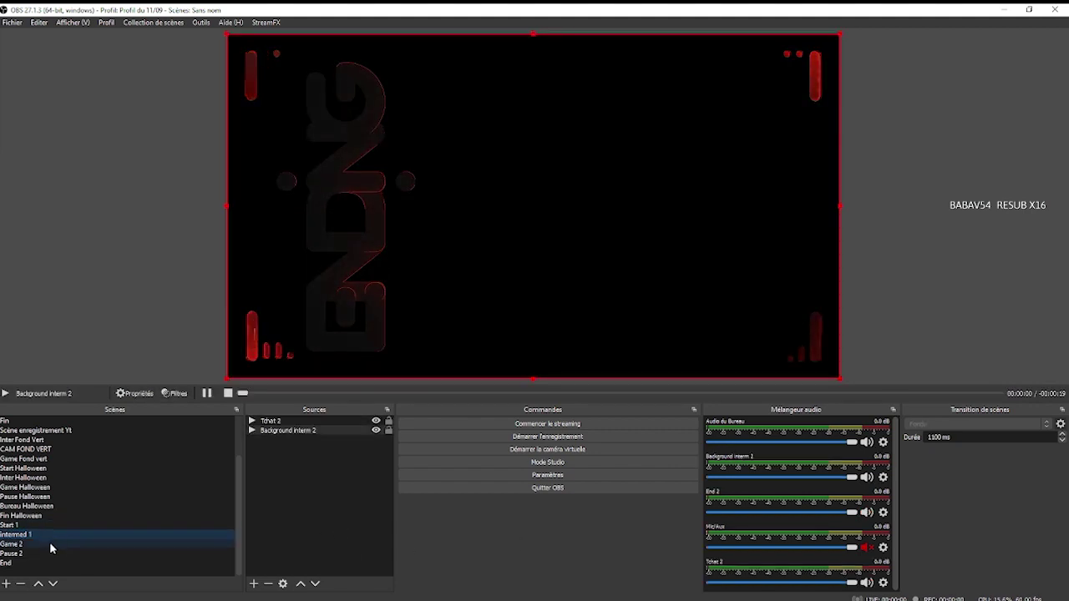
{"action": "left_click", "coordinate": [49, 544]}
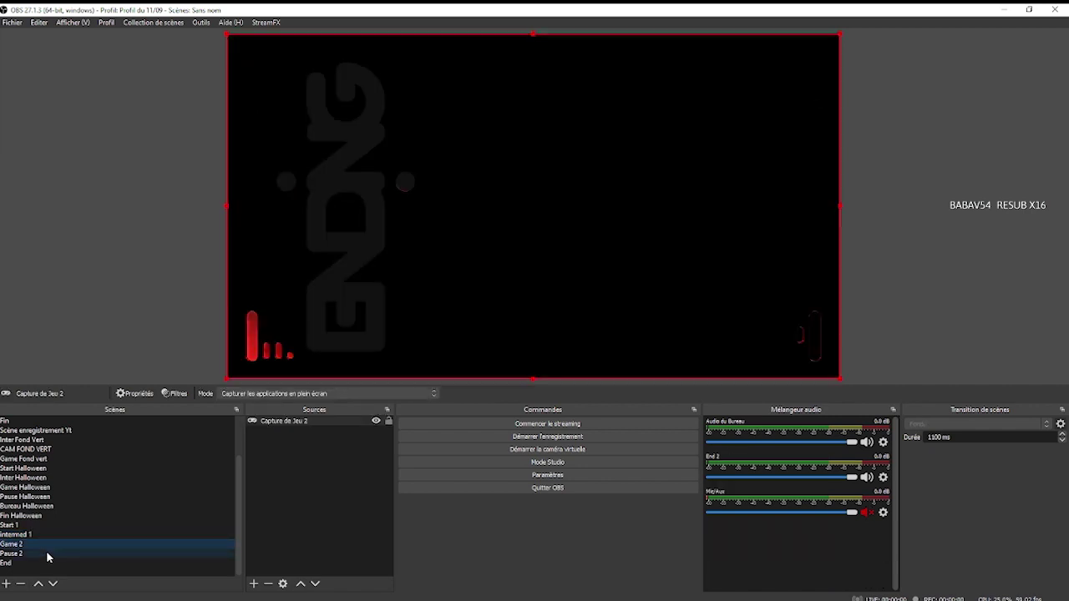
{"action": "left_click", "coordinate": [43, 563]}
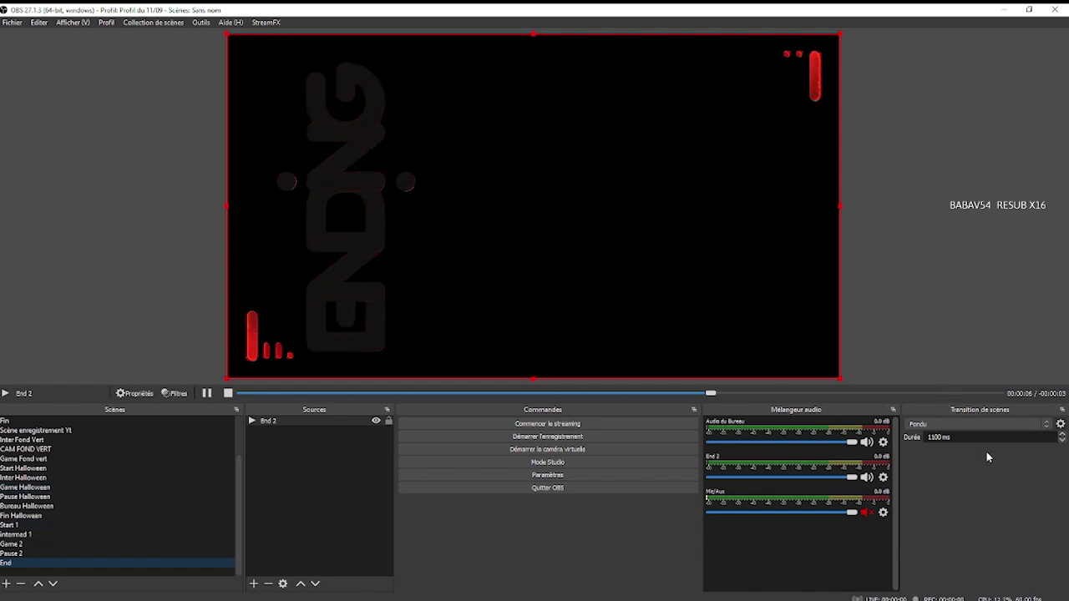
Look through the available scene transitions, including the Stinger options, and keep the Fondu transition
{"action": "left_click", "coordinate": [967, 428]}
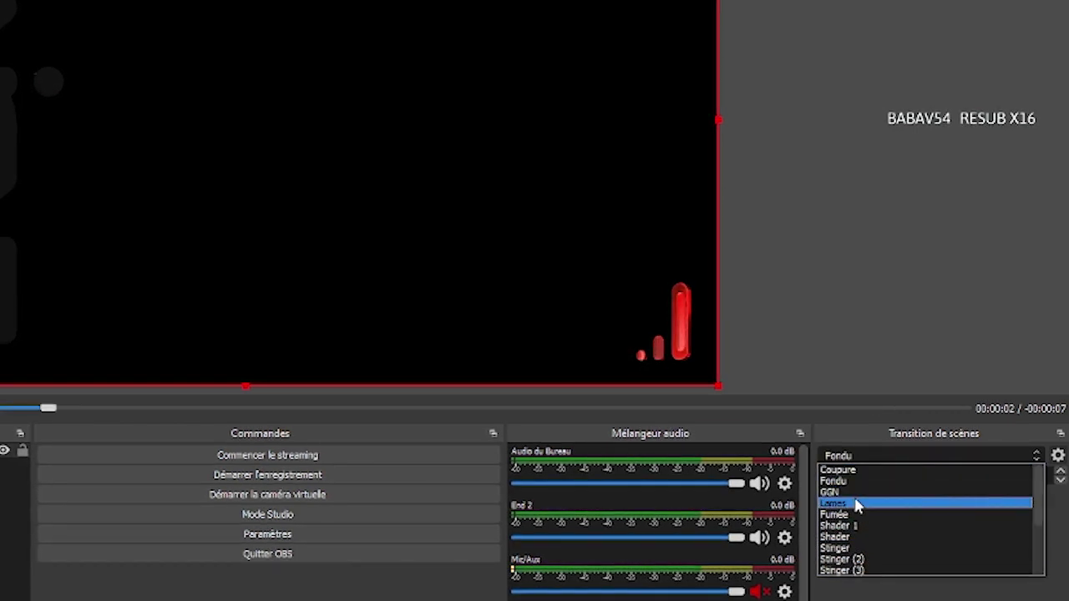
{"action": "scroll", "coordinate": [855, 528], "scroll_direction": "down", "scroll_amount": 3}
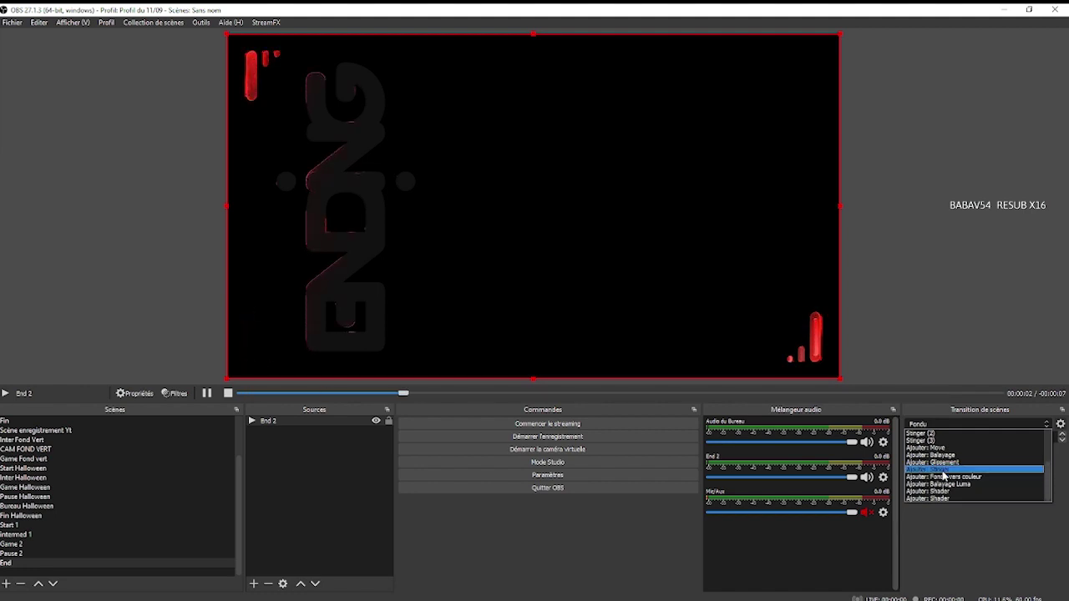
{"action": "left_click", "coordinate": [972, 563]}
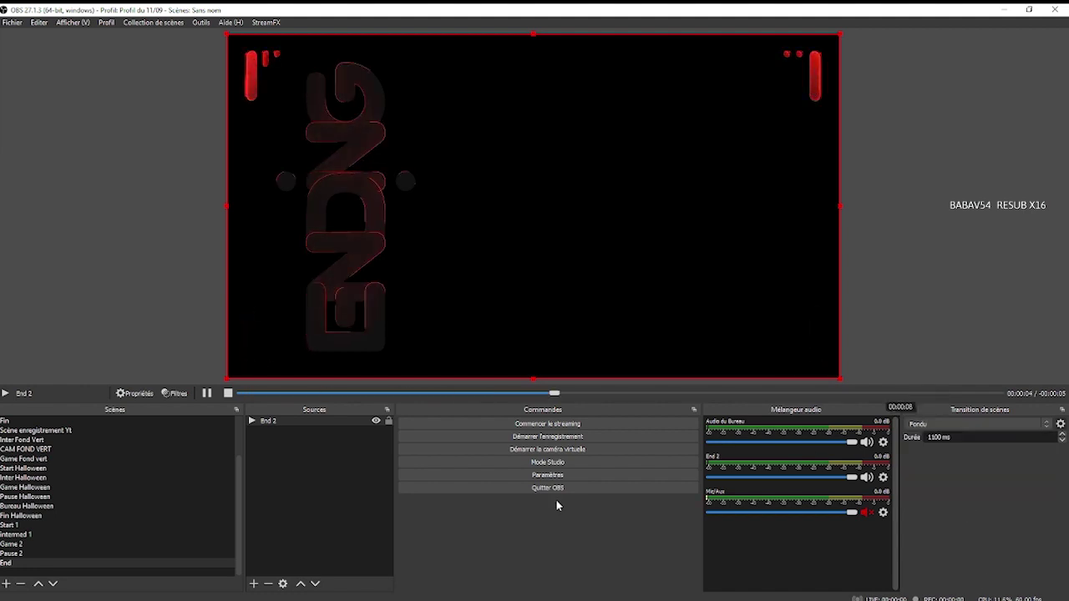
Switch between the Start 1, Game 2 and intermed 1 scenes to preview the Fondu transition
{"action": "left_click", "coordinate": [95, 536]}
{"action": "left_click", "coordinate": [82, 526]}
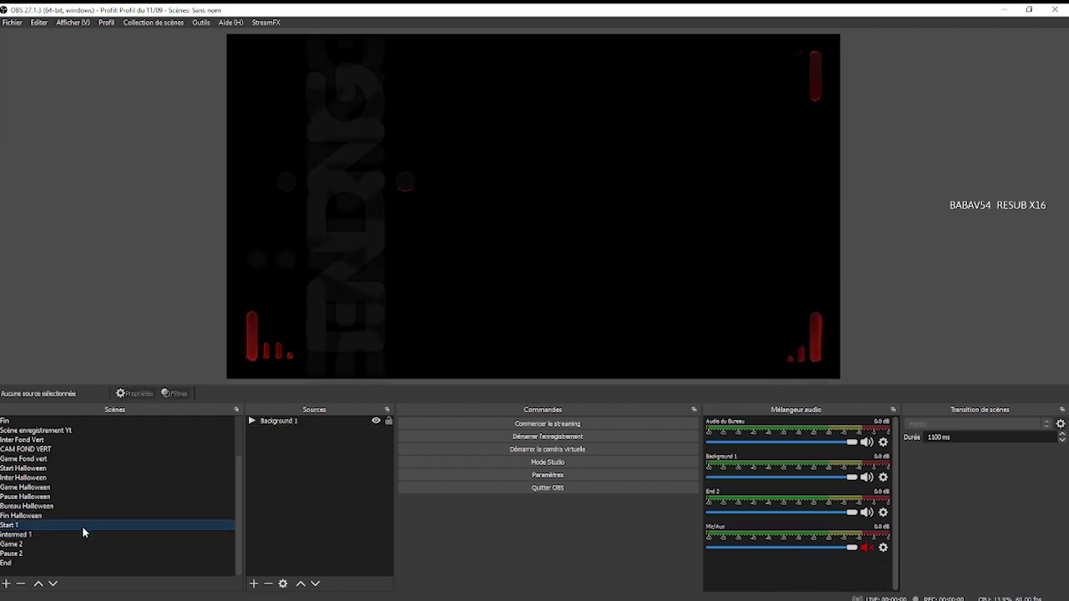
{"action": "left_click", "coordinate": [82, 545]}
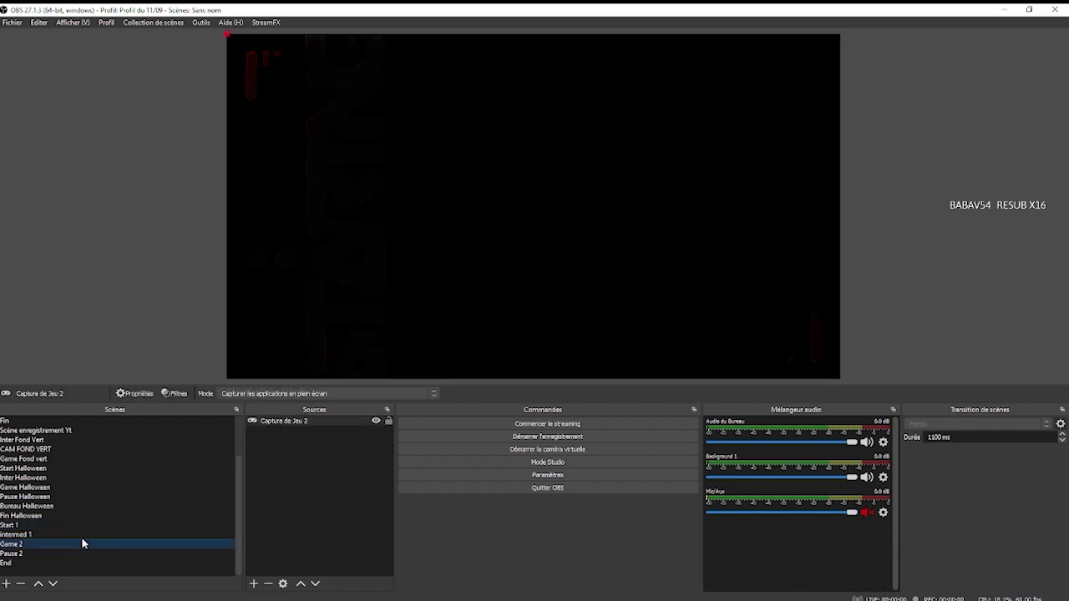
{"action": "left_click", "coordinate": [81, 536]}
Start adding a new source to the Start 1 scene
{"action": "left_click", "coordinate": [80, 527]}
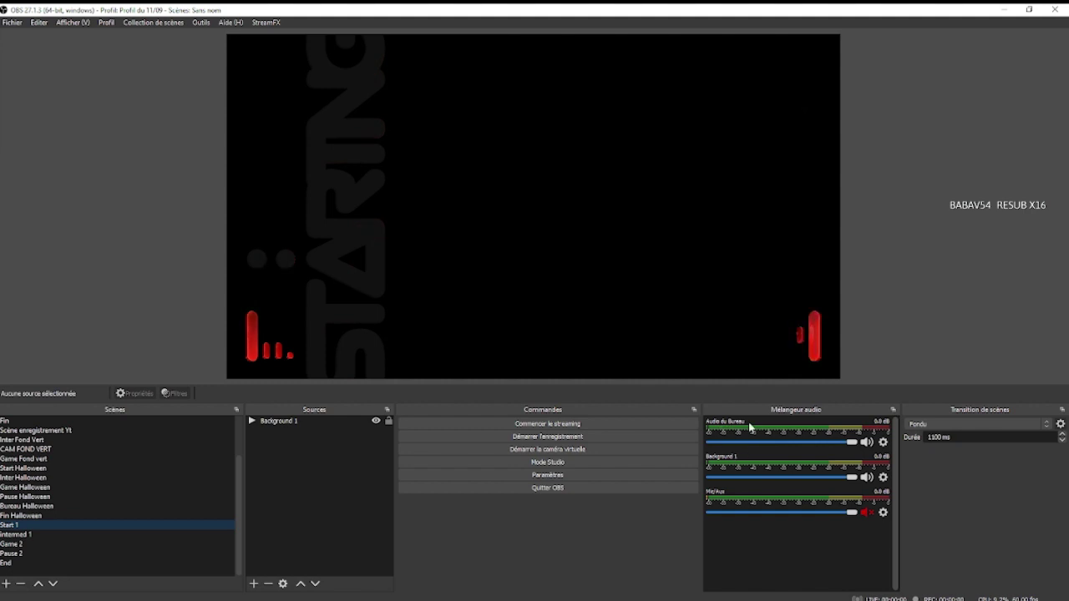
{"action": "left_click", "coordinate": [255, 583]}
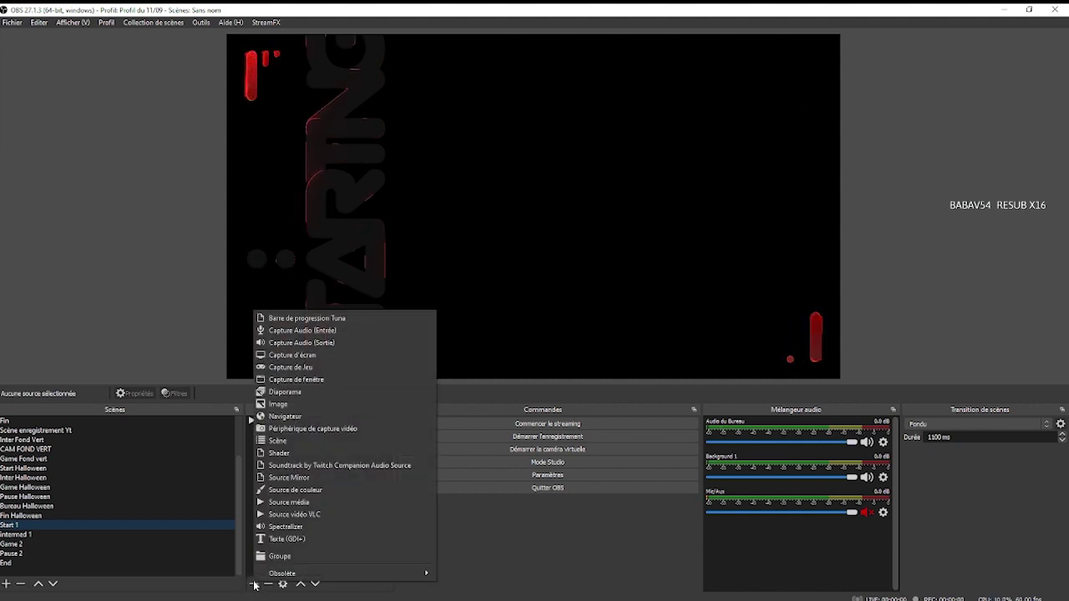